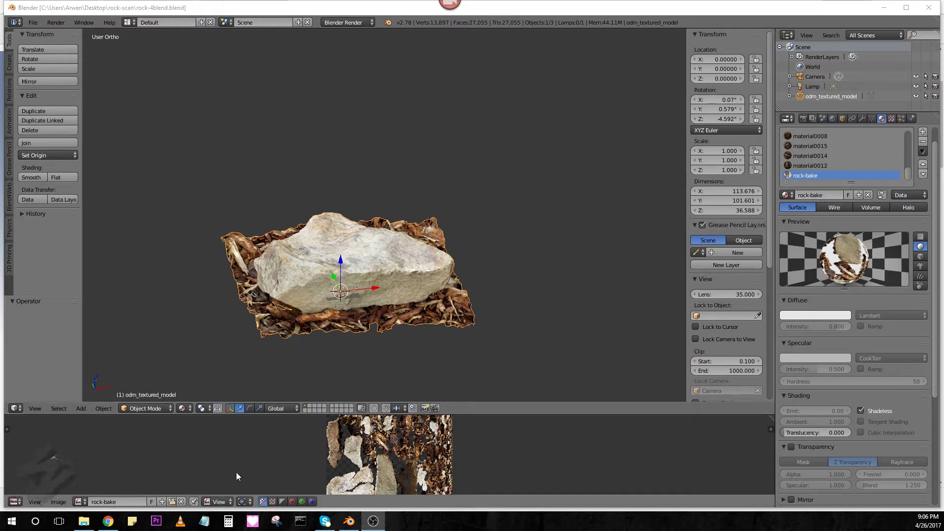
Step: In Chrome, go from the Blend4Web Downloads page to the Made with Blend4Web showcase
left_click(108, 521)
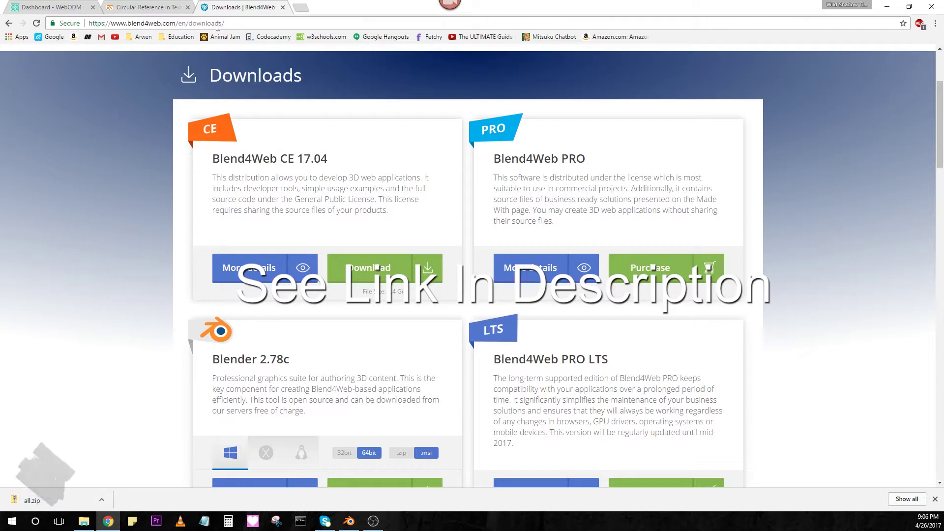
scroll(305, 147, "up", 2)
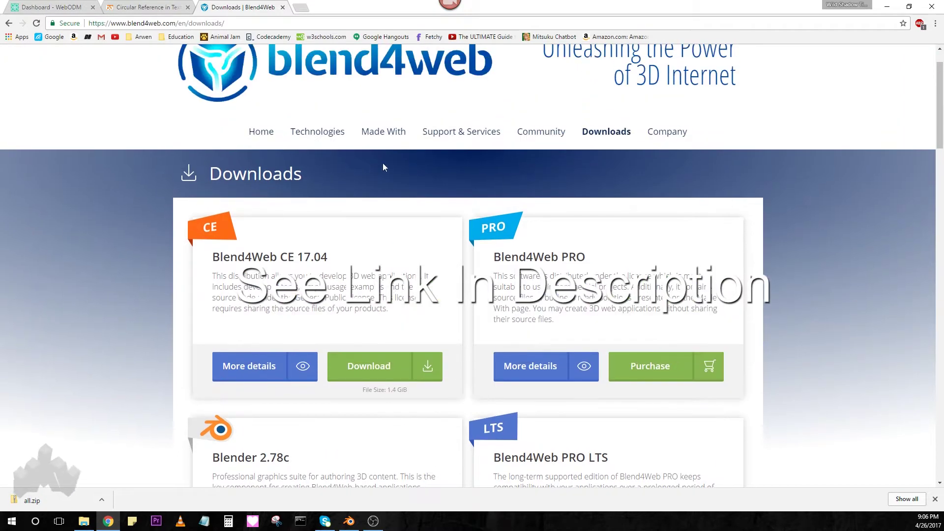
left_click(393, 132)
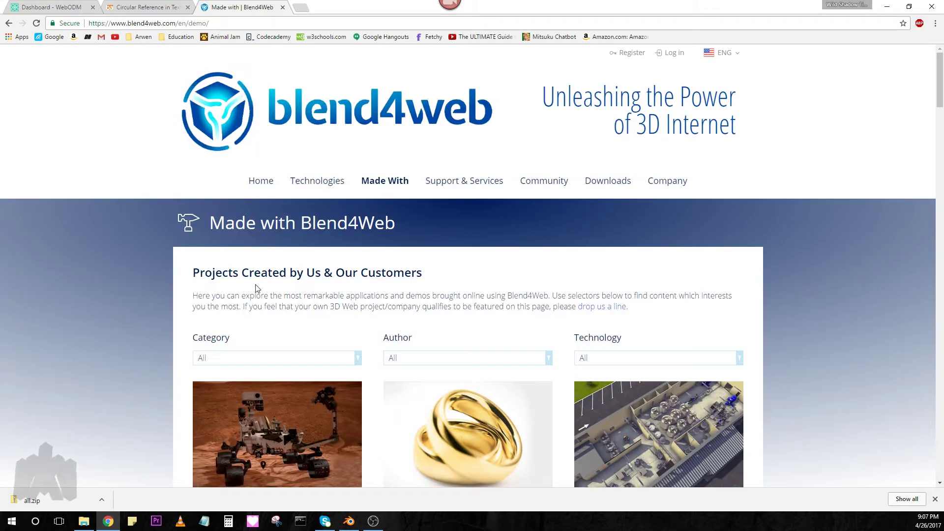
scroll(294, 294, "down", 2)
scroll(294, 294, "down", 3)
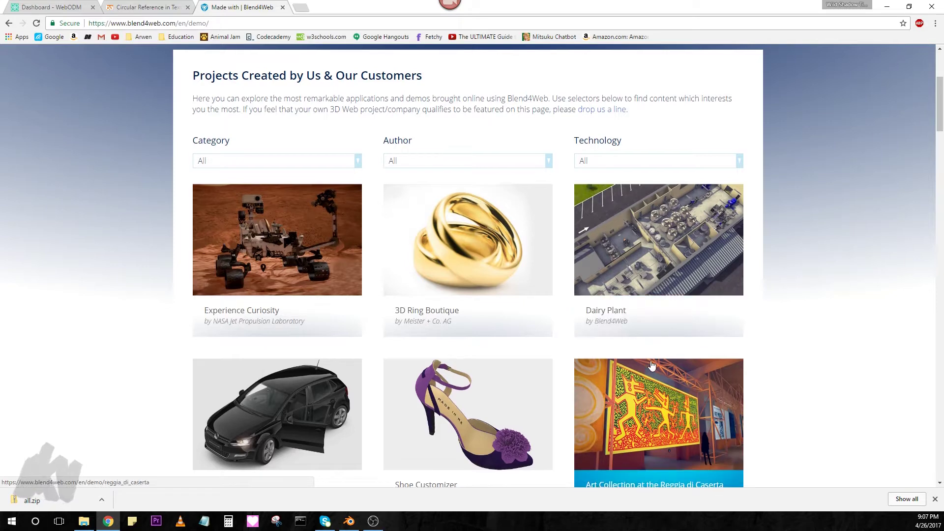
scroll(651, 366, "down", 8)
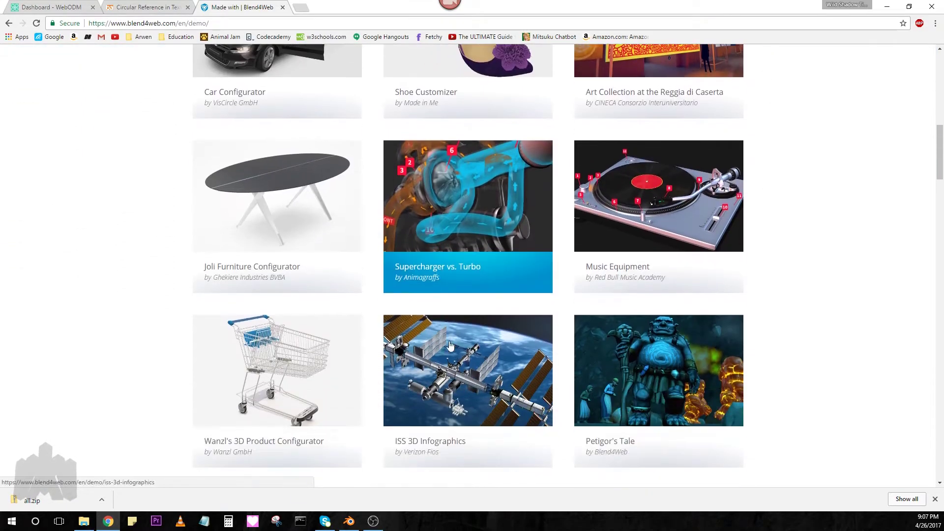
scroll(507, 350, "down", 6)
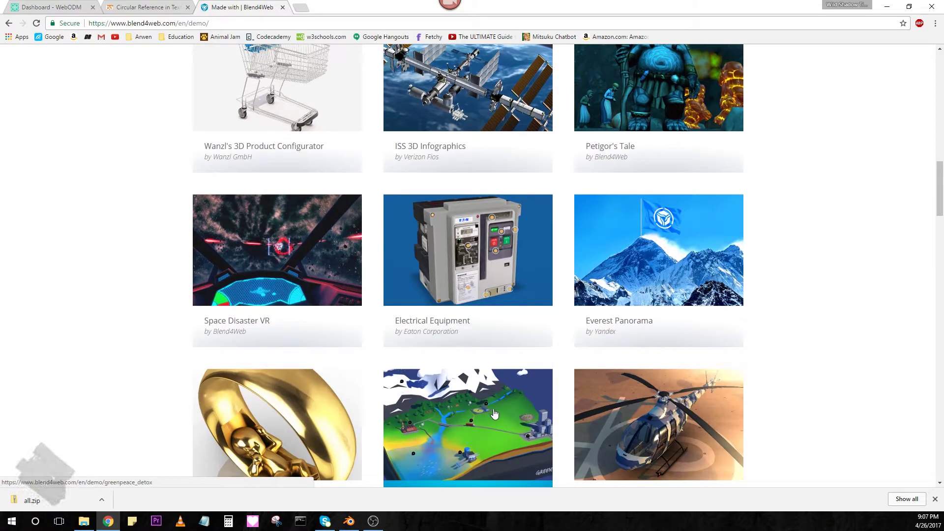
scroll(443, 363, "up", 10)
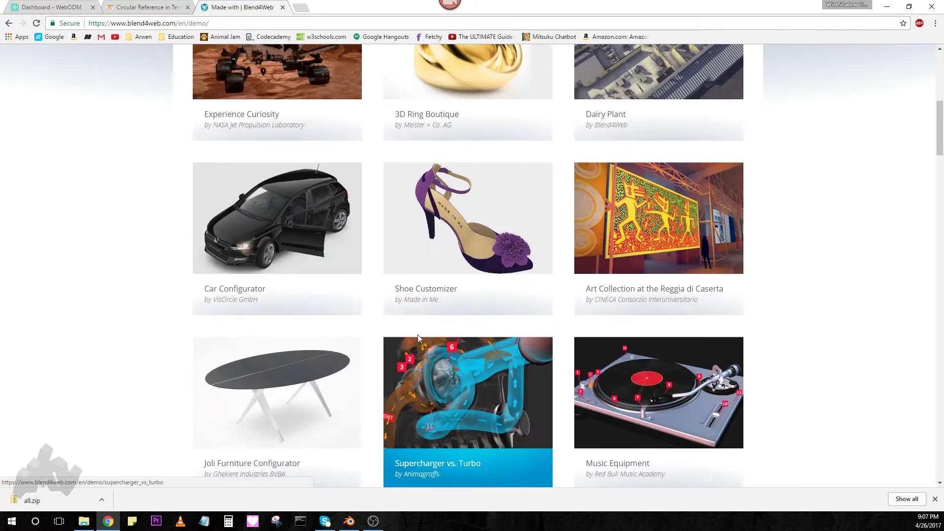
scroll(417, 337, "up", 5)
Step: Return to the Downloads page, check the blend4web folder on drive E:, then go back to Blender
left_click(8, 25)
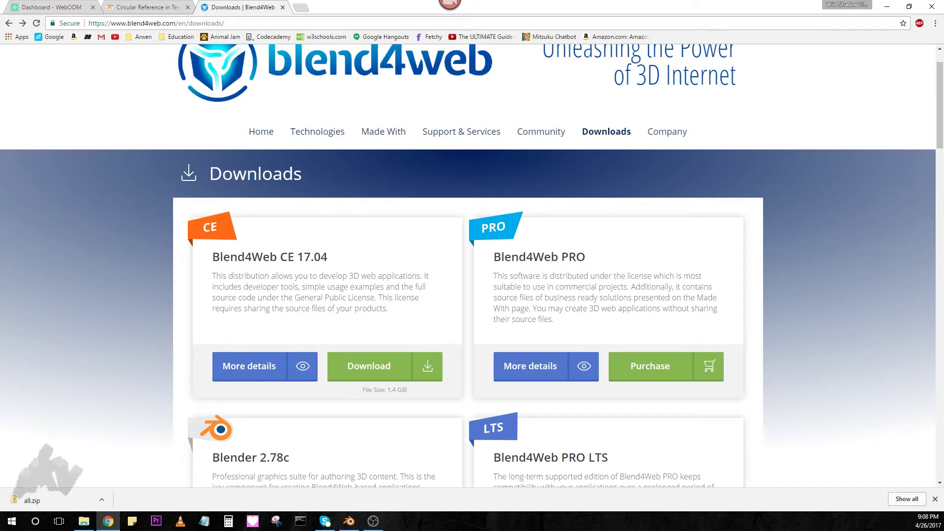
key("alt+Tab")
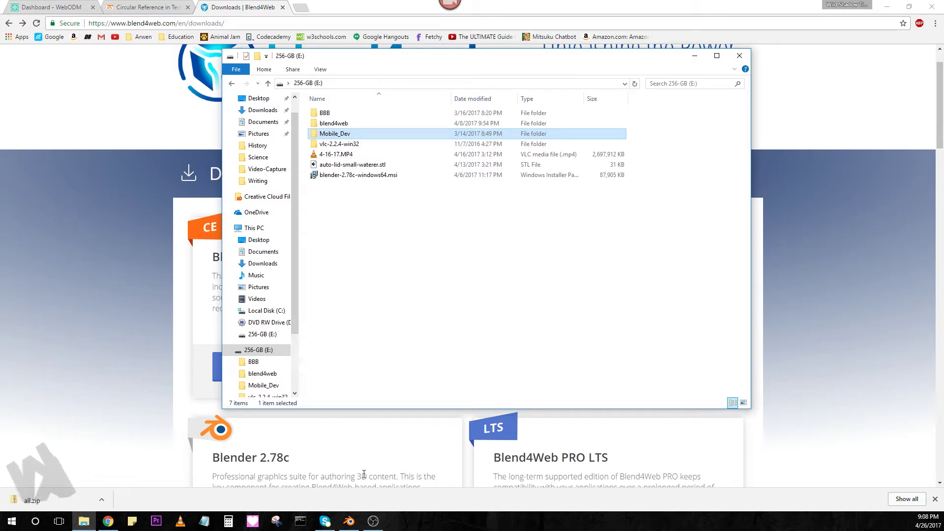
left_click(352, 523)
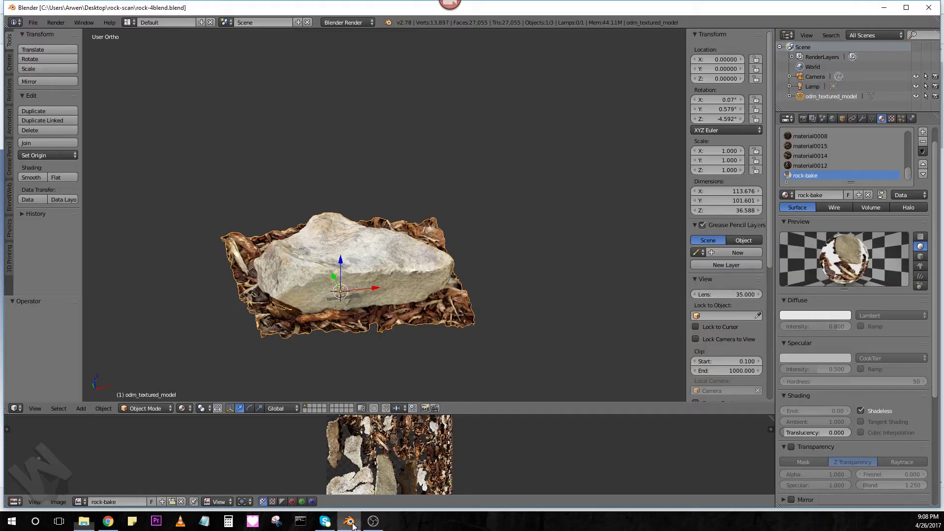
left_click(32, 22)
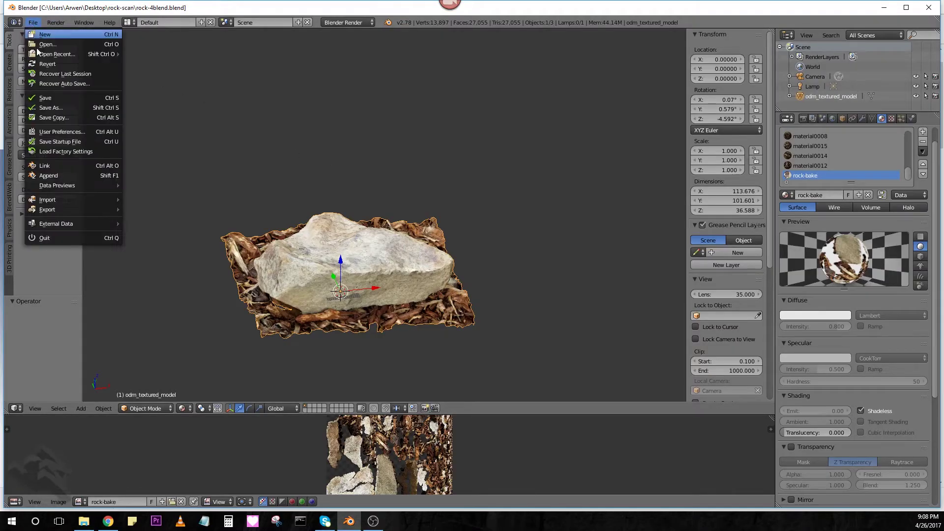
left_click(72, 134)
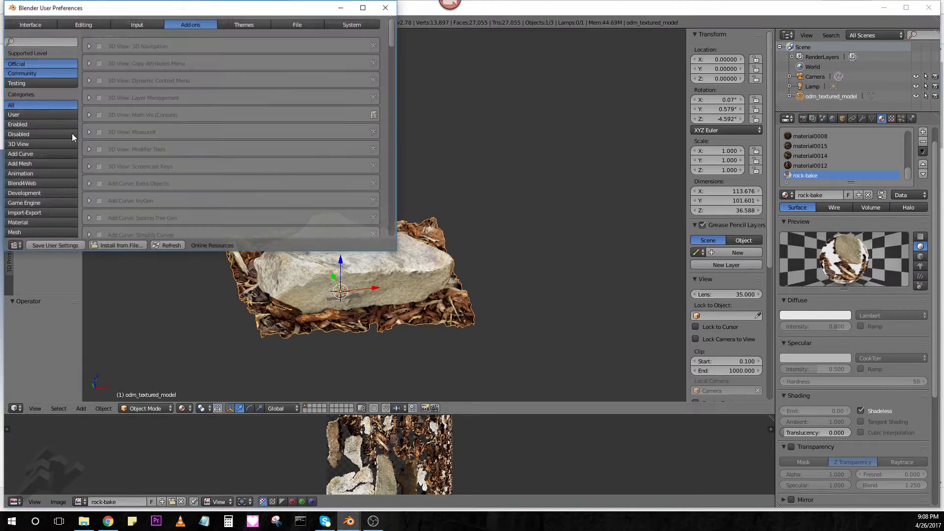
left_click(351, 24)
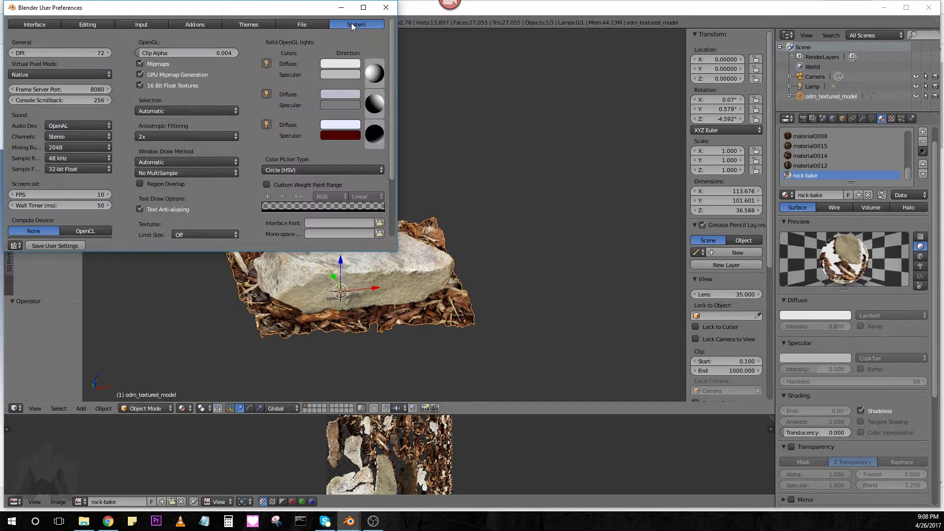
left_click(298, 22)
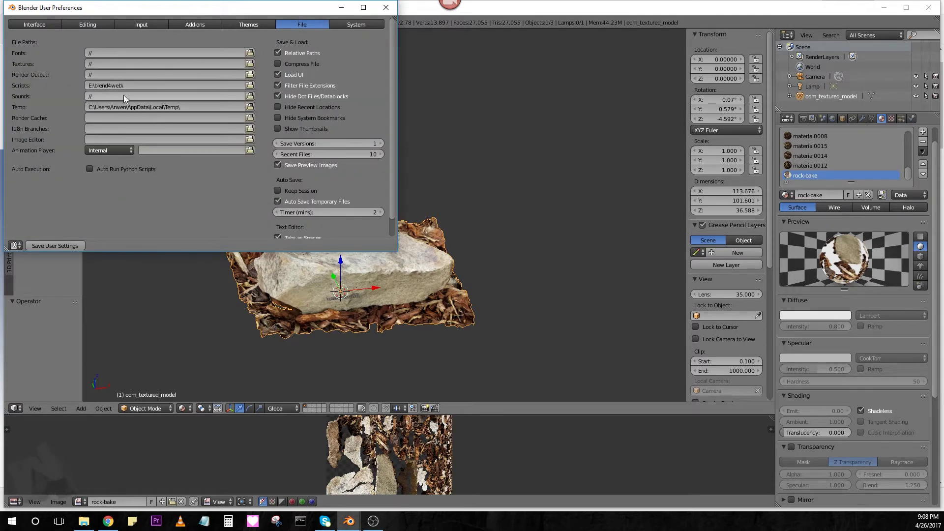
left_click(250, 85)
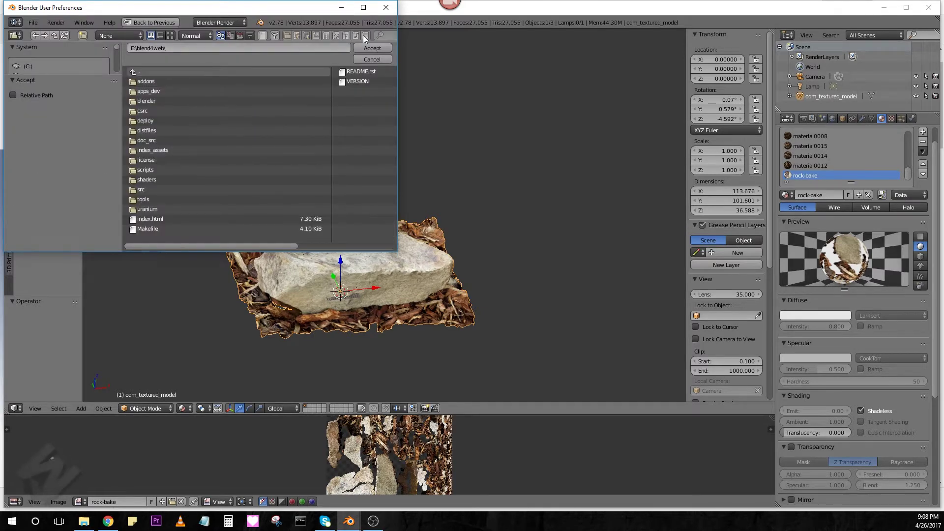
left_click(374, 58)
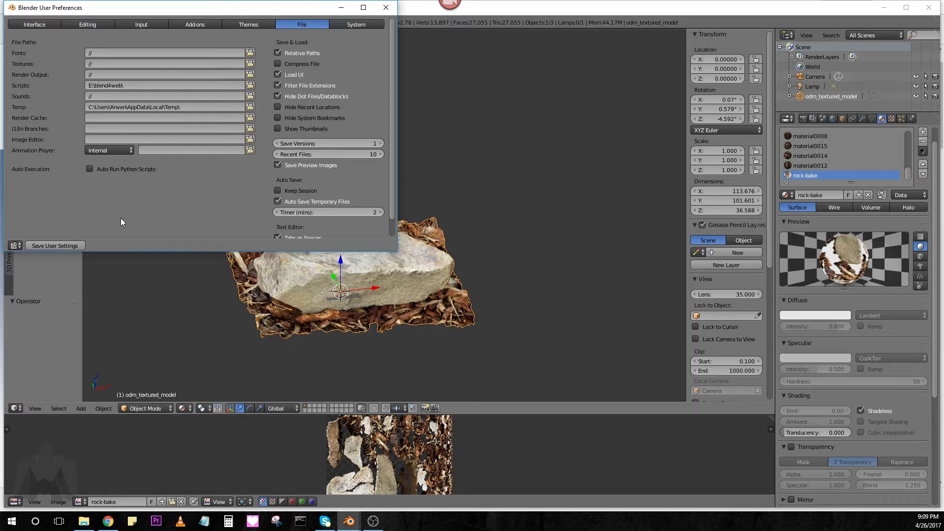
left_click(388, 9)
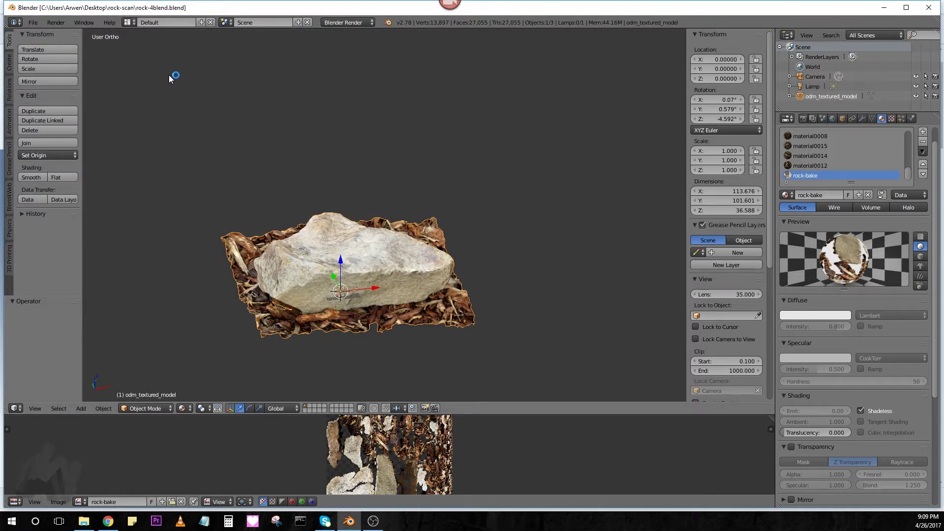
left_click(33, 23)
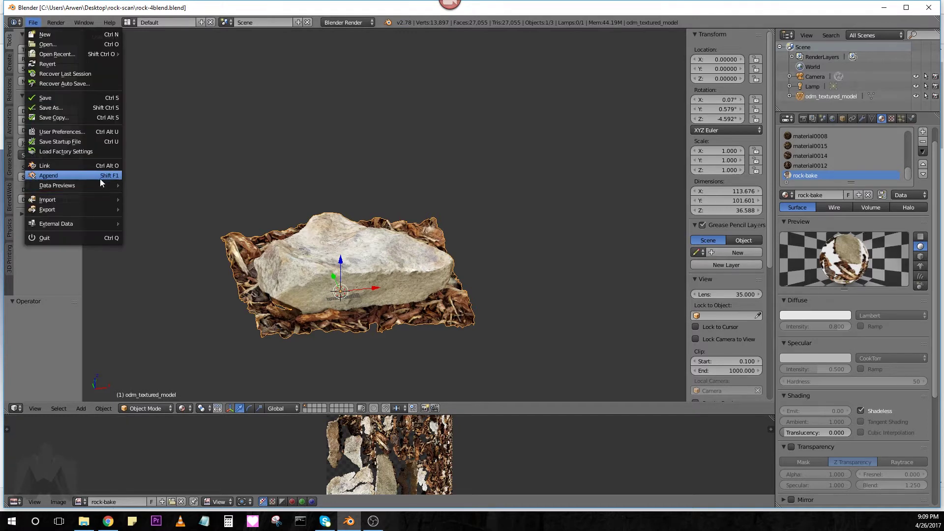
left_click(82, 133)
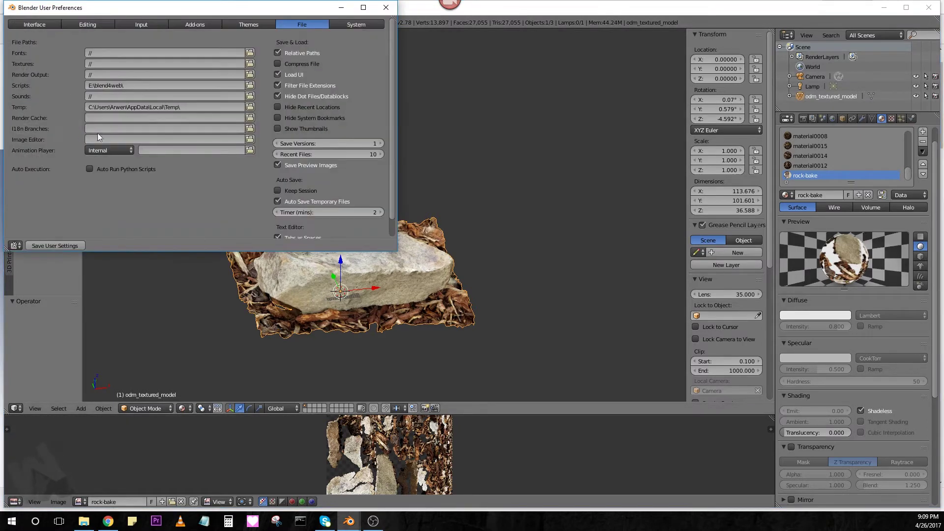
left_click(206, 25)
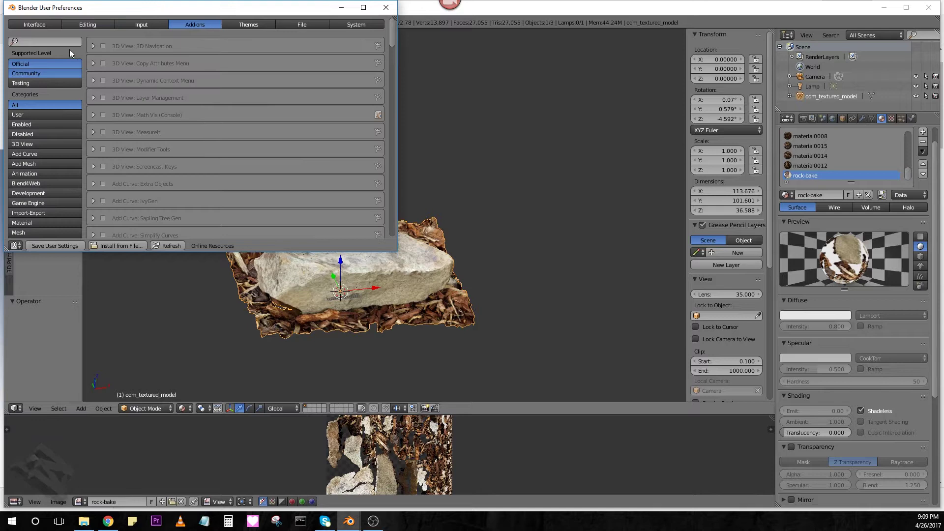
scroll(29, 145, "down", 2)
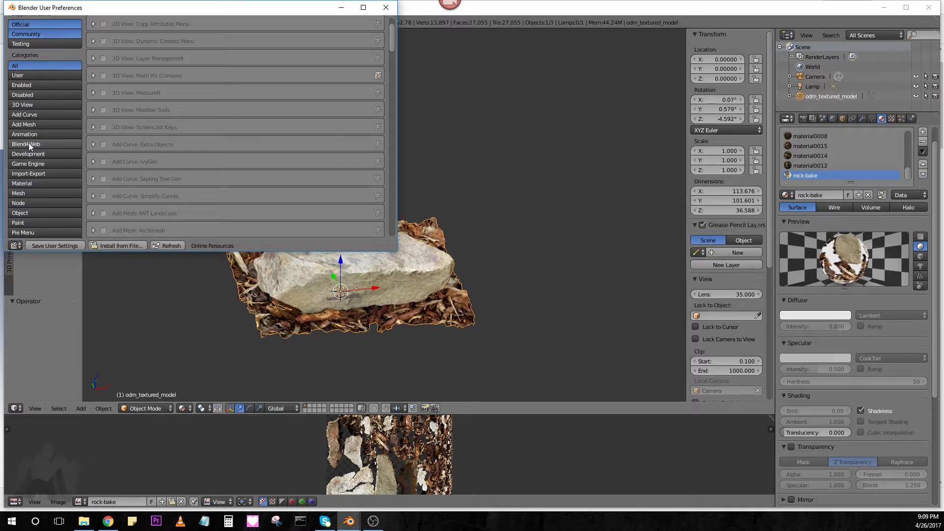
scroll(28, 142, "up", 2)
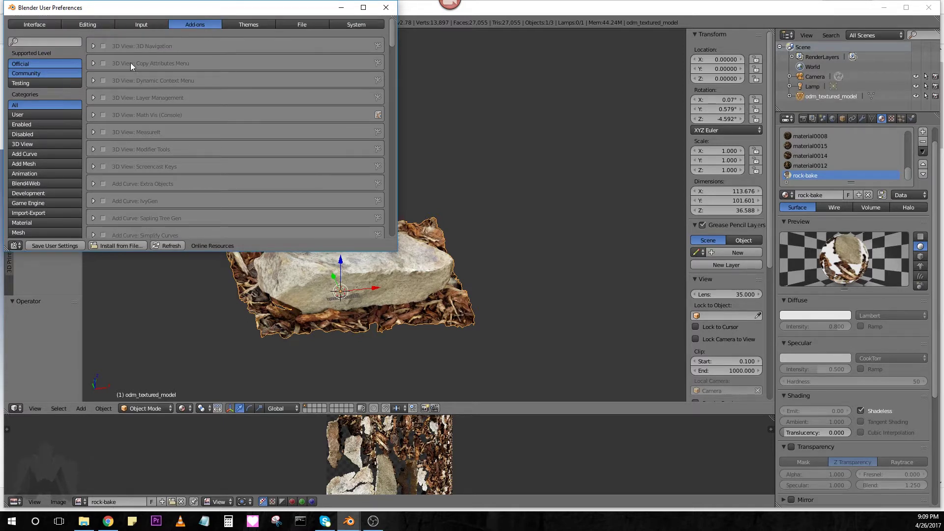
scroll(51, 221, "down", 2)
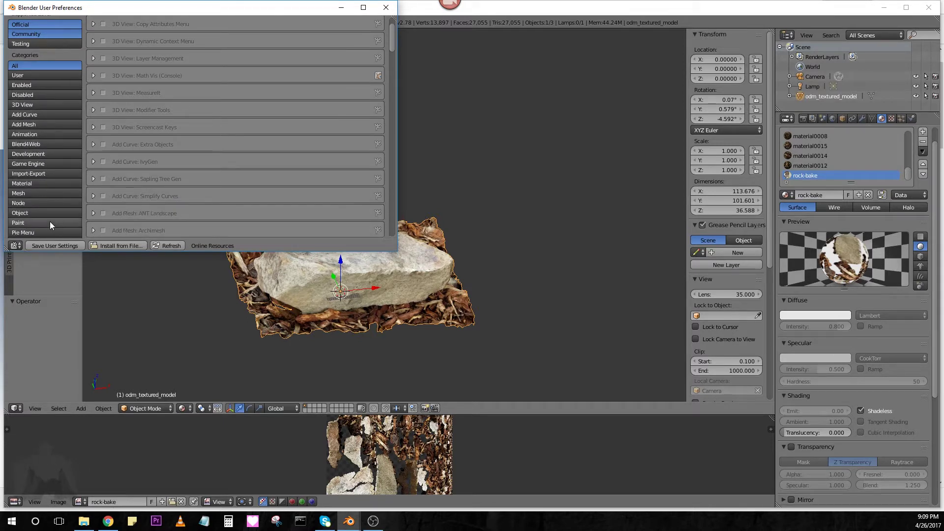
left_click(38, 144)
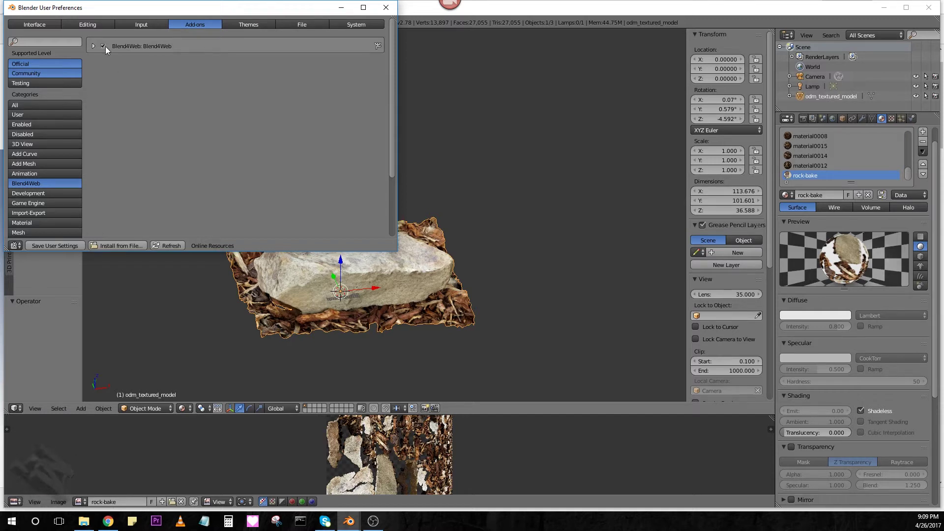
left_click(93, 45)
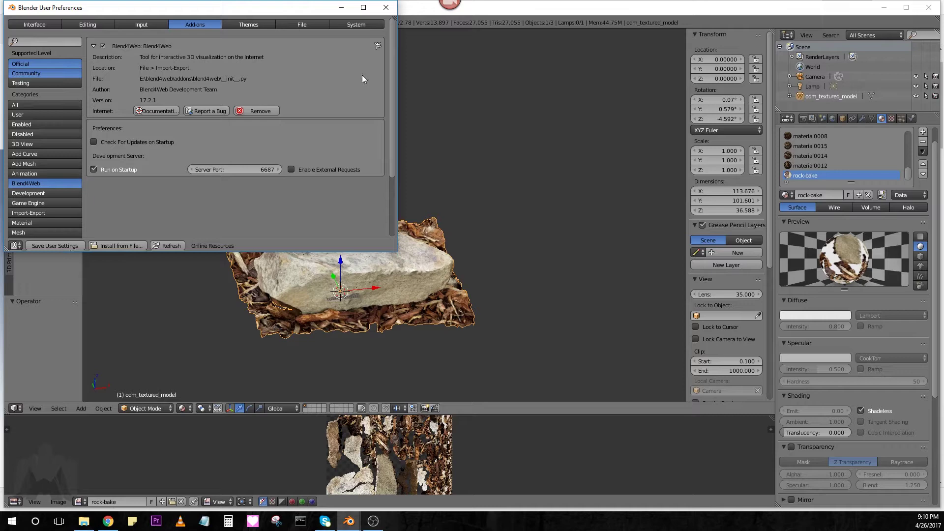
Step: Close the user preferences and set the render engine to Blend4Web
left_click(386, 7)
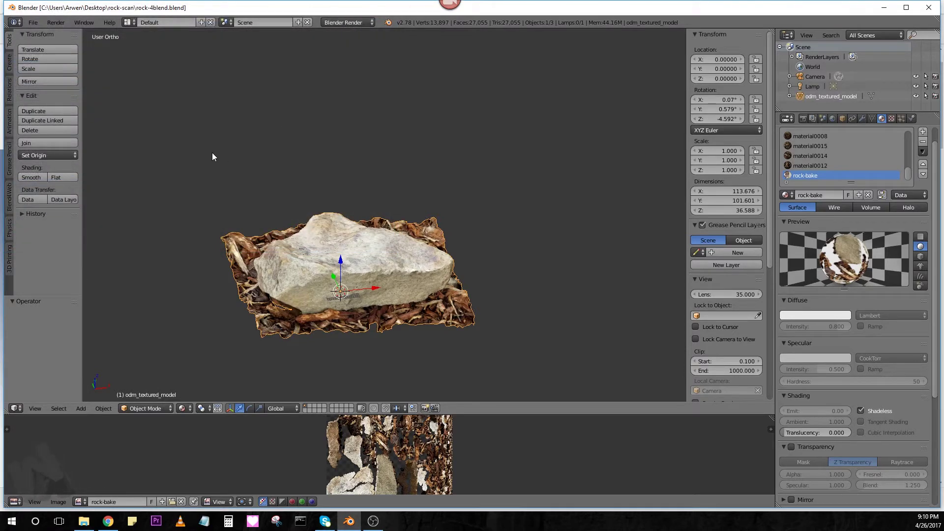
left_click(367, 22)
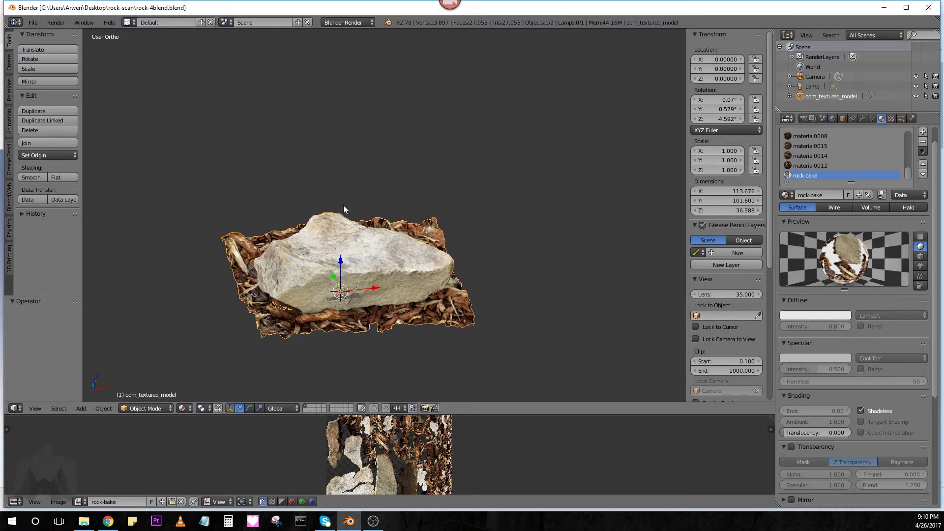
left_click(358, 23)
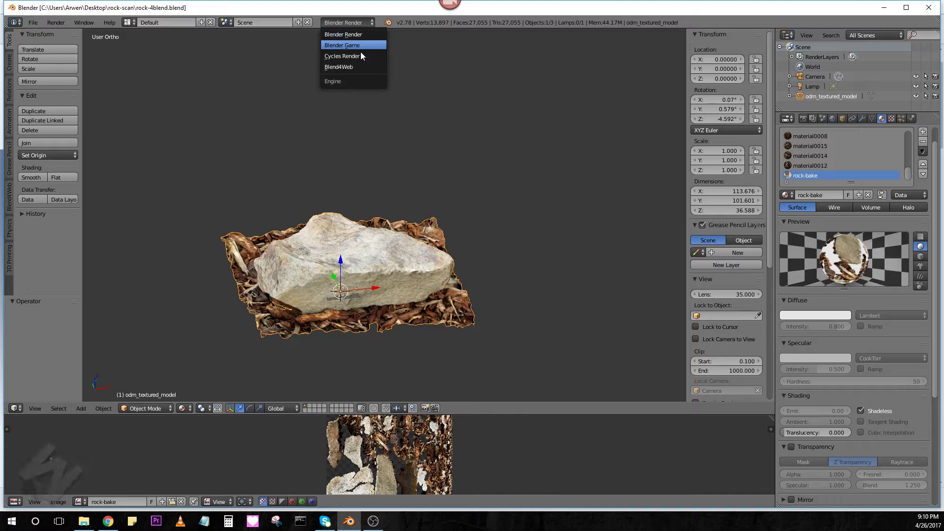
left_click(367, 67)
middle_click_drag(379, 188, 371, 217)
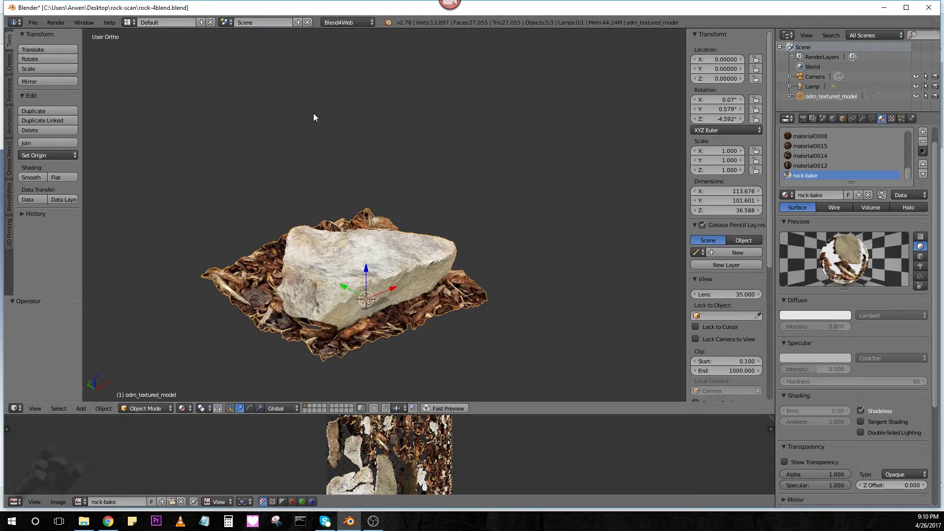
Step: Export the scene via File > Export > Blend4Web (.html) as rock-4blend.html in rock-scan
left_click(33, 22)
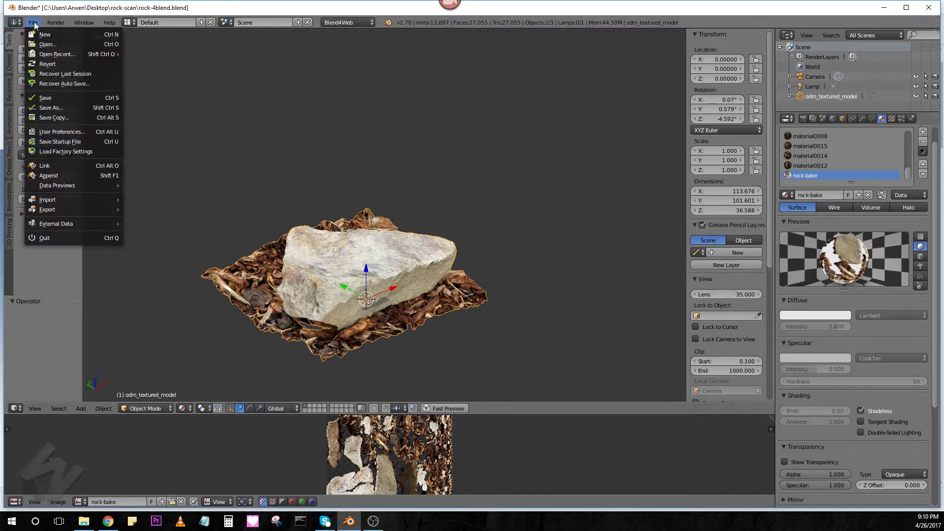
mouse_move(60, 209)
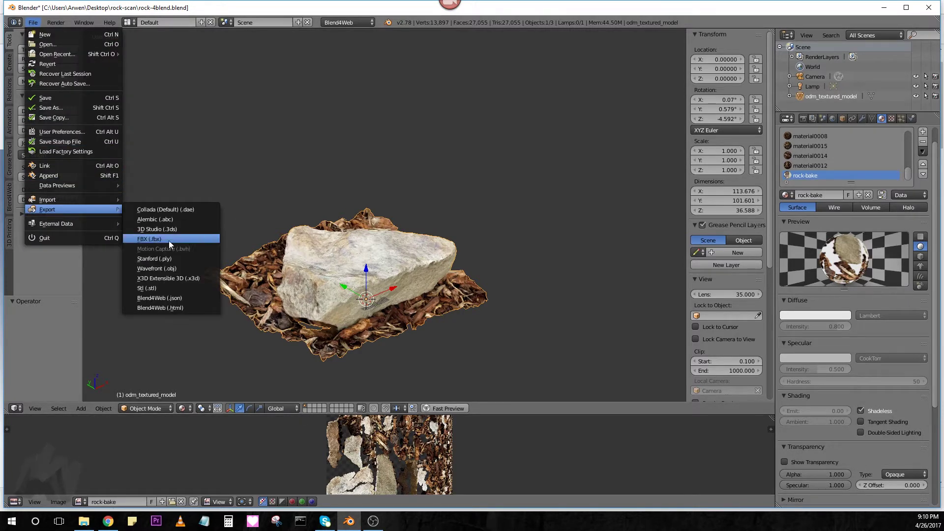
left_click(166, 308)
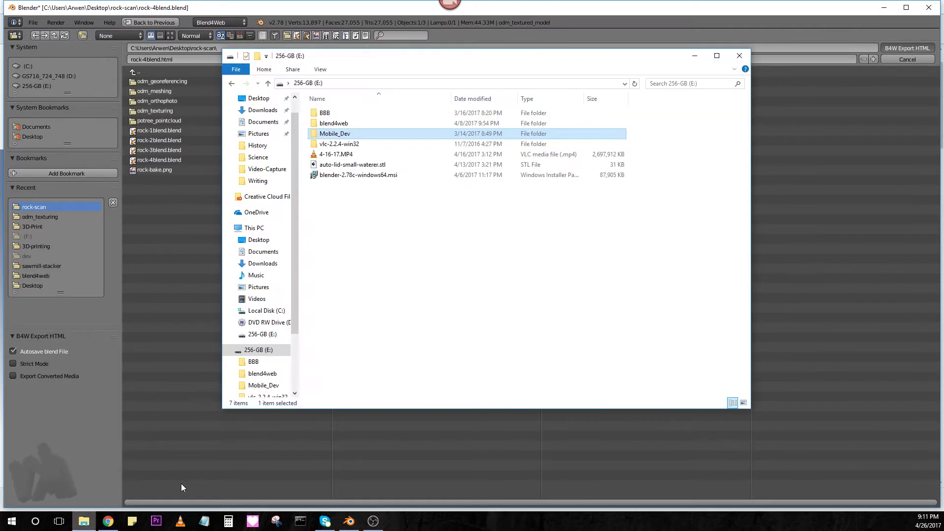
Step: Open rock-4blend.html from the rock-scan folder in File Explorer
left_click(84, 520)
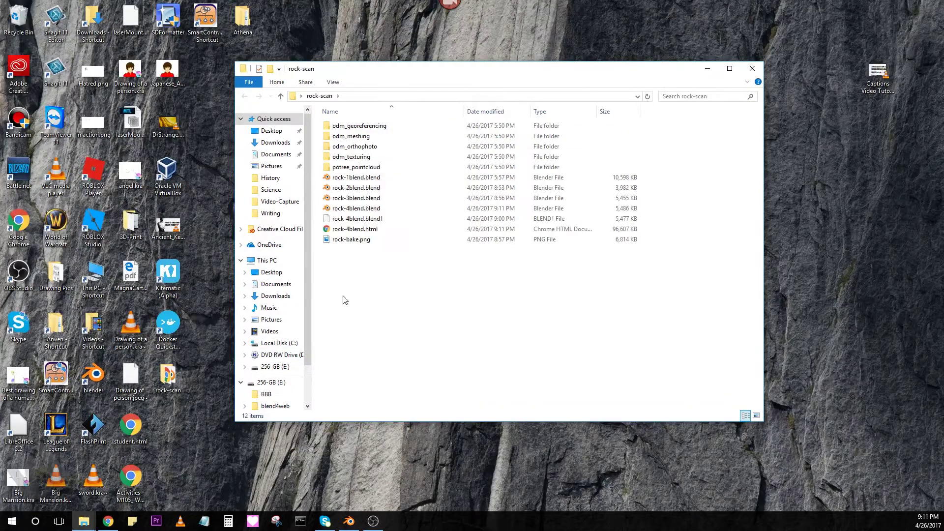
left_click(350, 234)
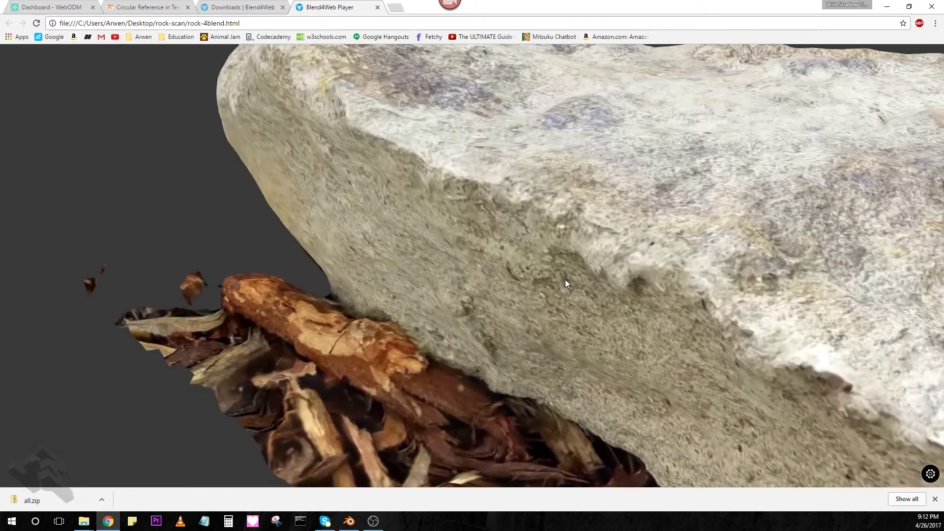
Step: Zoom in on the rock in the Blend4Web Player, then switch back to Blender
scroll(565, 279, "down", 5)
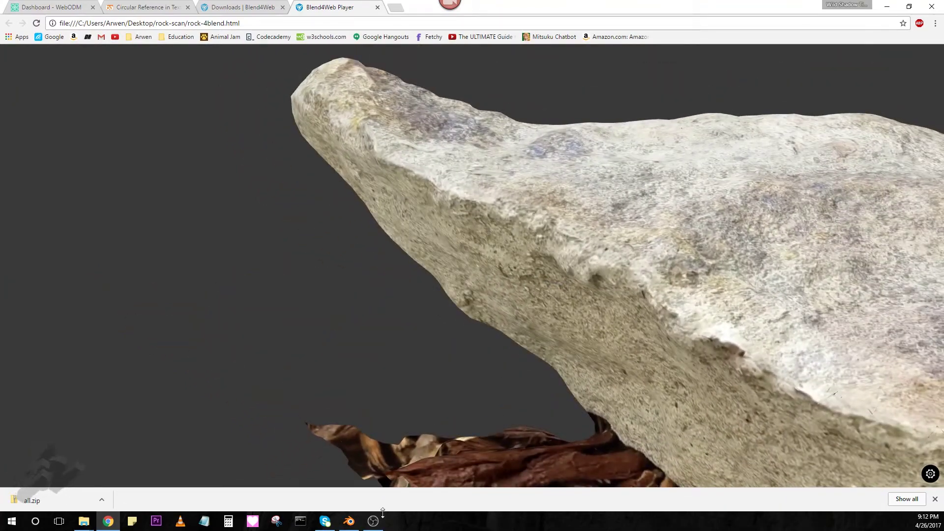
left_click(349, 520)
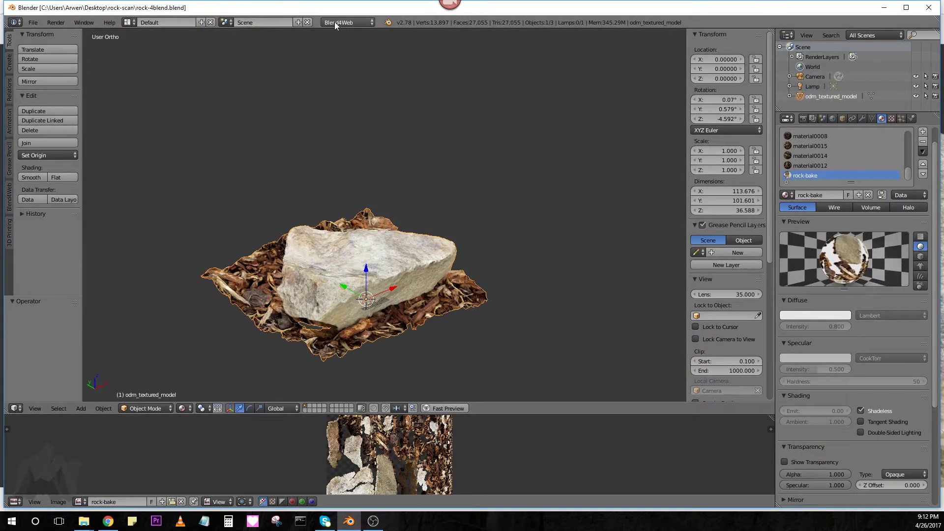
Step: Select the Camera and set its clipping end to 10000
left_click(813, 77)
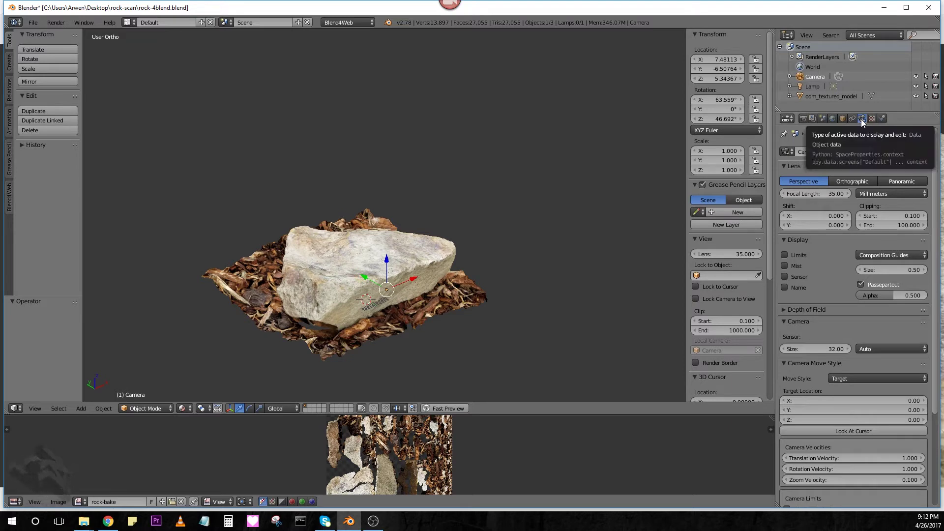
scroll(938, 224, "down", 3)
scroll(939, 231, "down", 1)
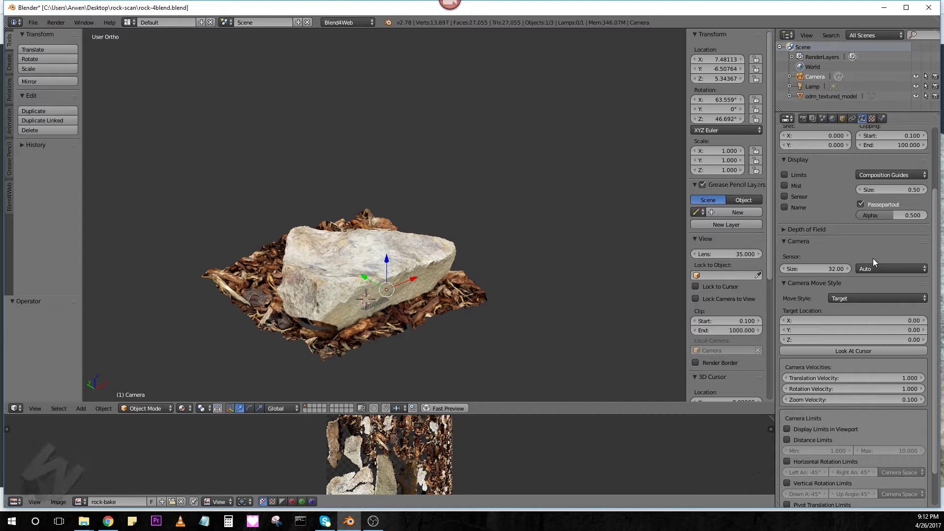
scroll(872, 258, "up", 1)
left_click(895, 167)
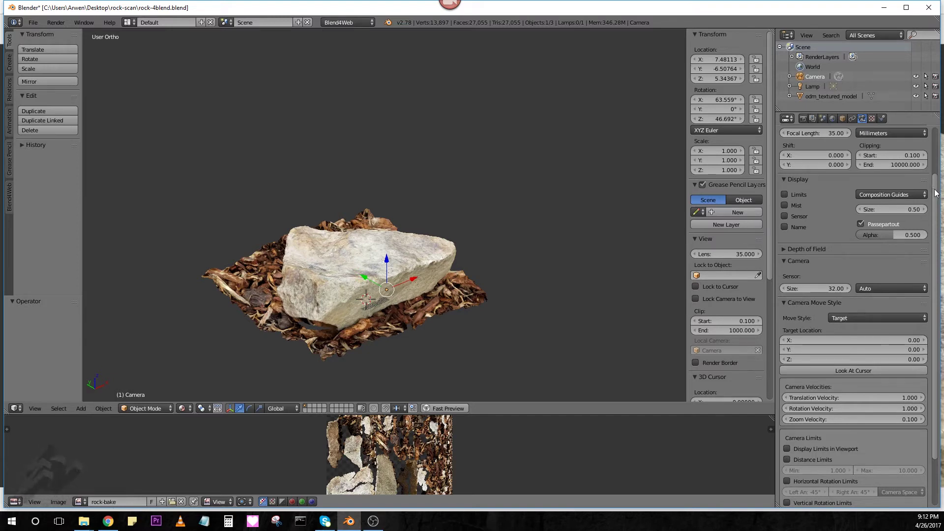
left_click_drag(936, 193, 935, 259)
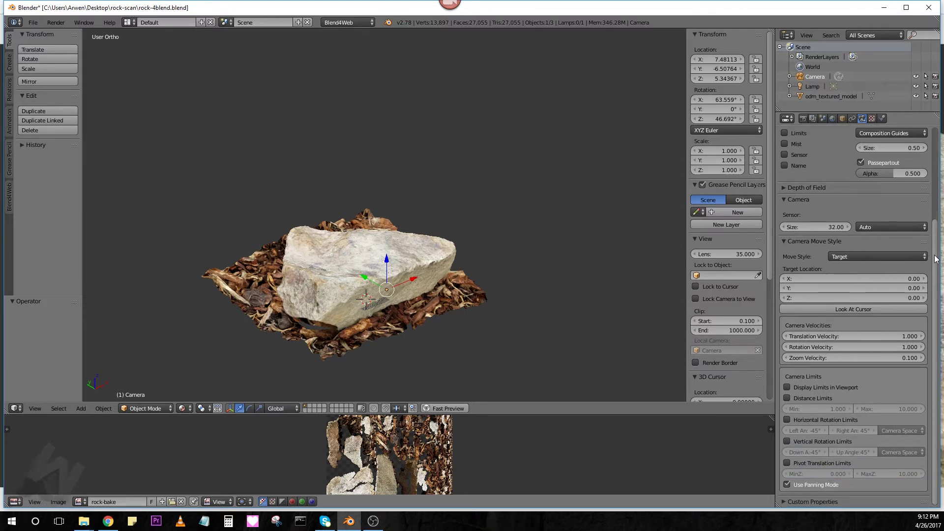
Step: Show camera limits in the viewport and enable distance limits with a maximum of 150
left_click(787, 387)
left_click(787, 397)
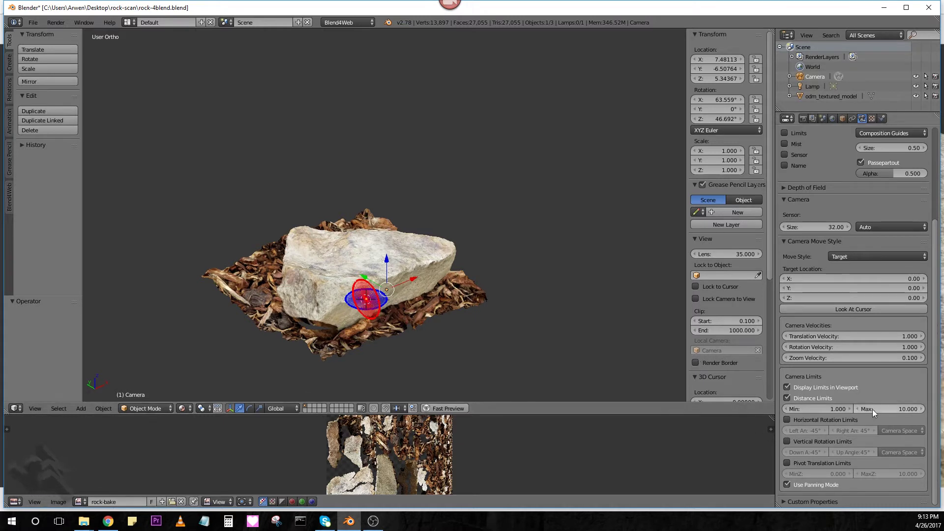
left_click_drag(889, 408, 927, 408)
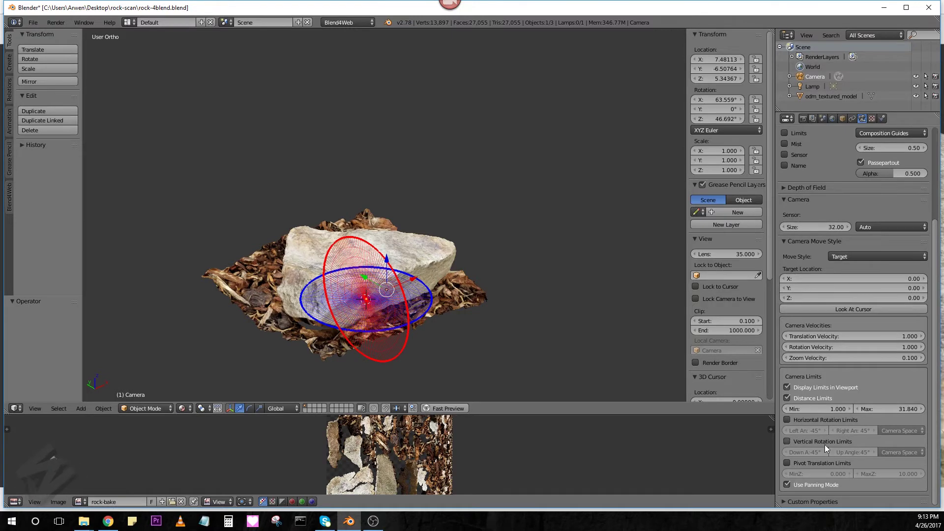
left_click(888, 406)
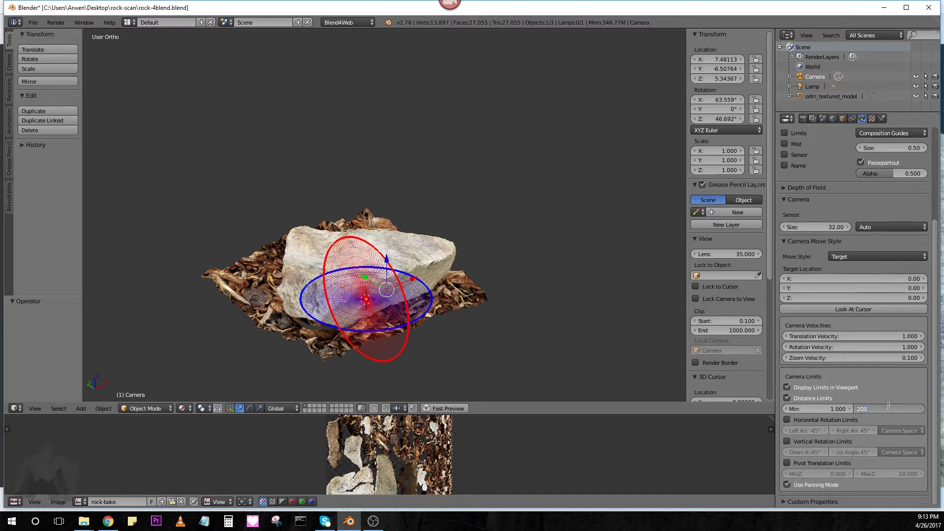
type("200")
key("Return")
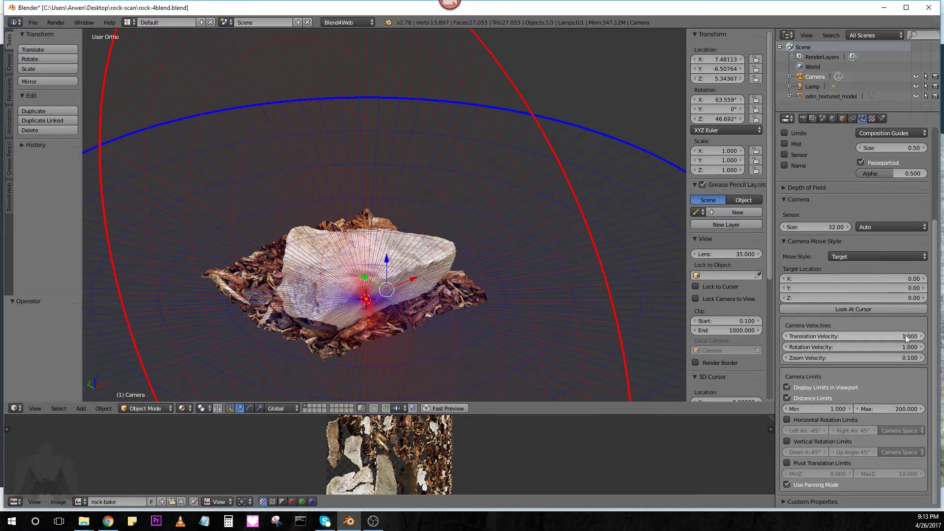
left_click(905, 408)
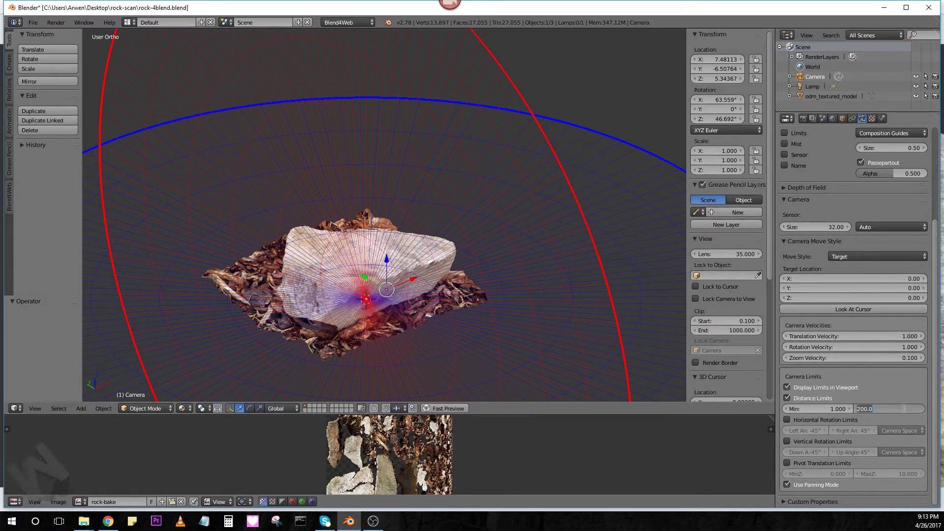
type("150")
key("Return")
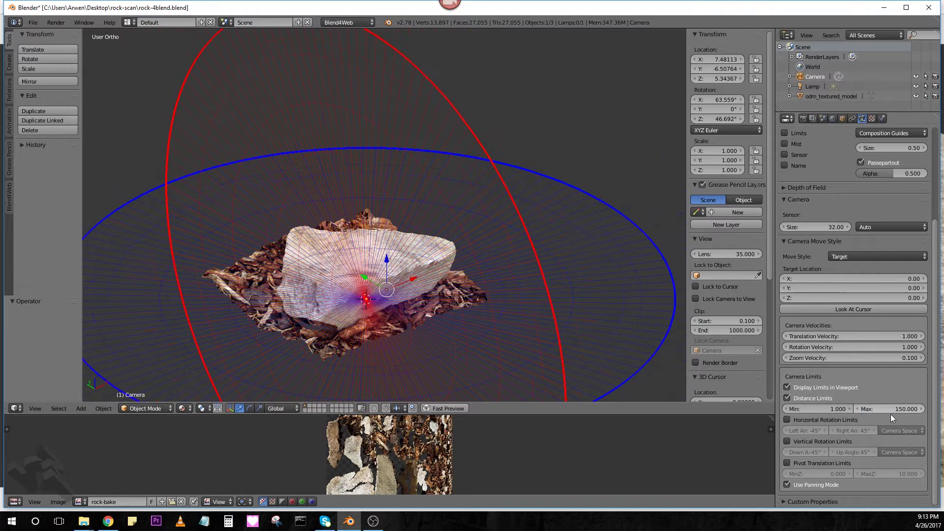
Step: Enable vertical rotation limits and adjust the down/up angles to −96.7° and 70.3°
scroll(517, 260, "down", 3)
mouse_move(535, 255)
middle_mouse_down()
mouse_move(583, 229)
mouse_move(479, 244)
mouse_move(528, 253)
middle_mouse_up()
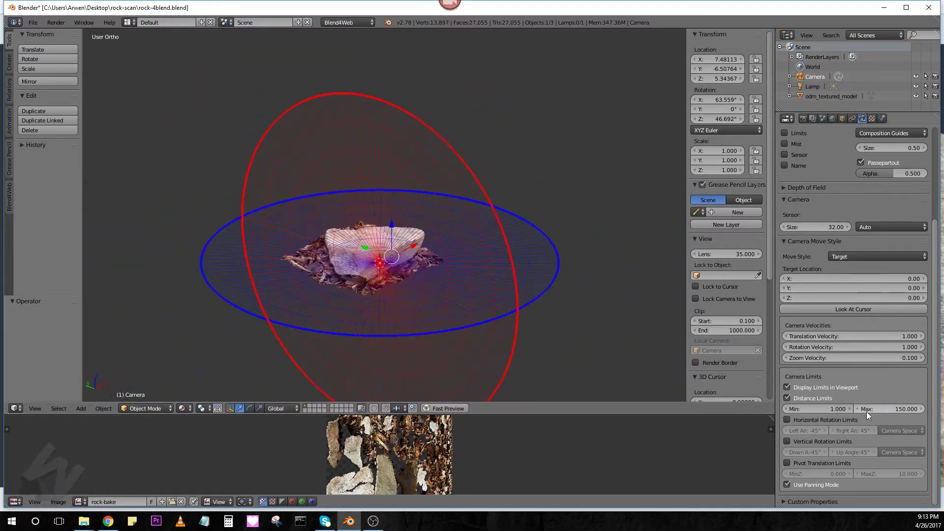
left_click(787, 441)
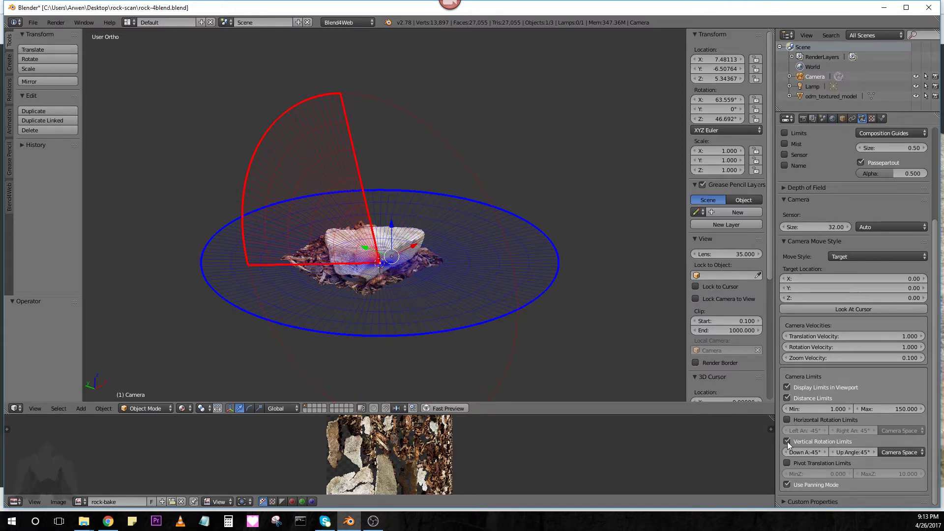
left_click_drag(860, 453, 796, 452)
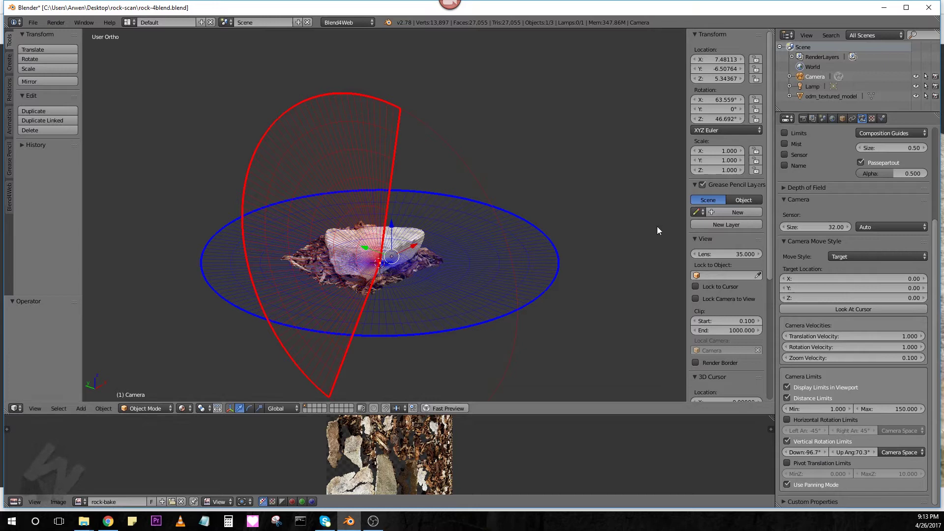
Step: Enable Render Sky on the world with a light blue horizon and a deep blue zenith
left_click(833, 120)
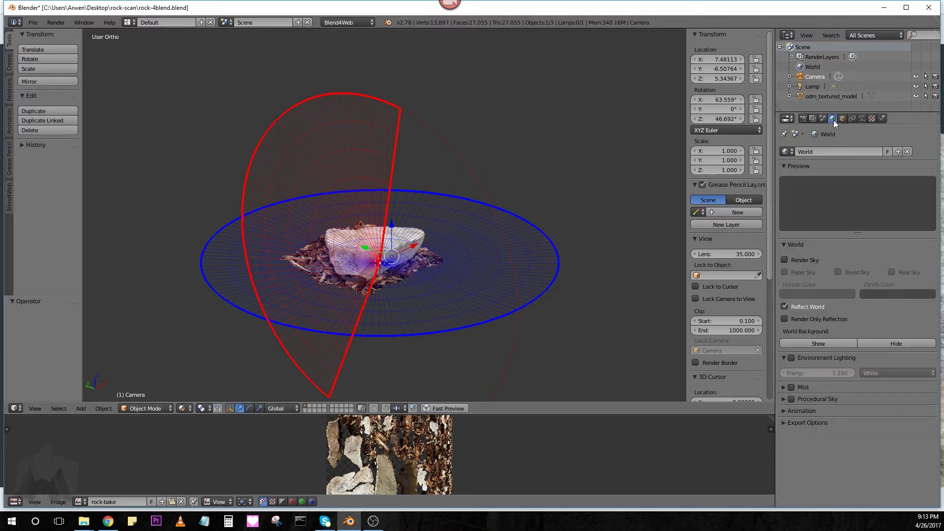
left_click(785, 259)
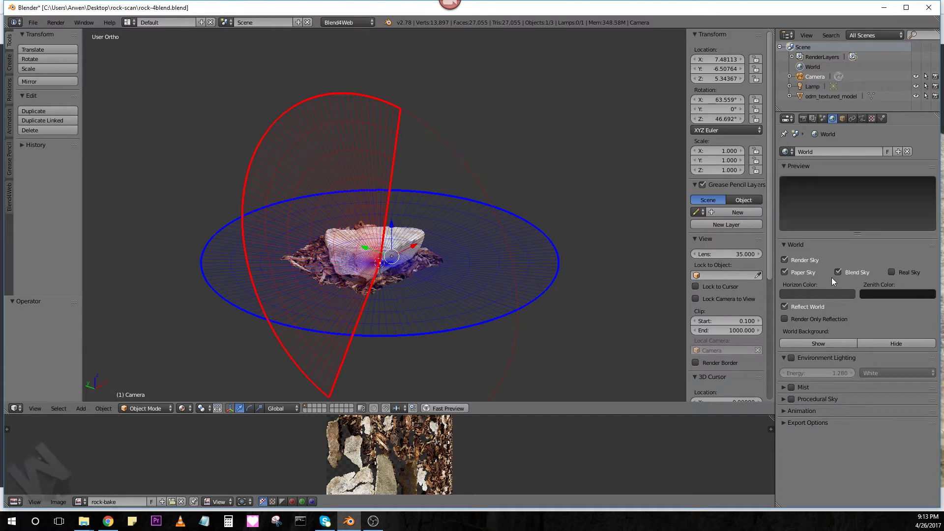
left_click(816, 294)
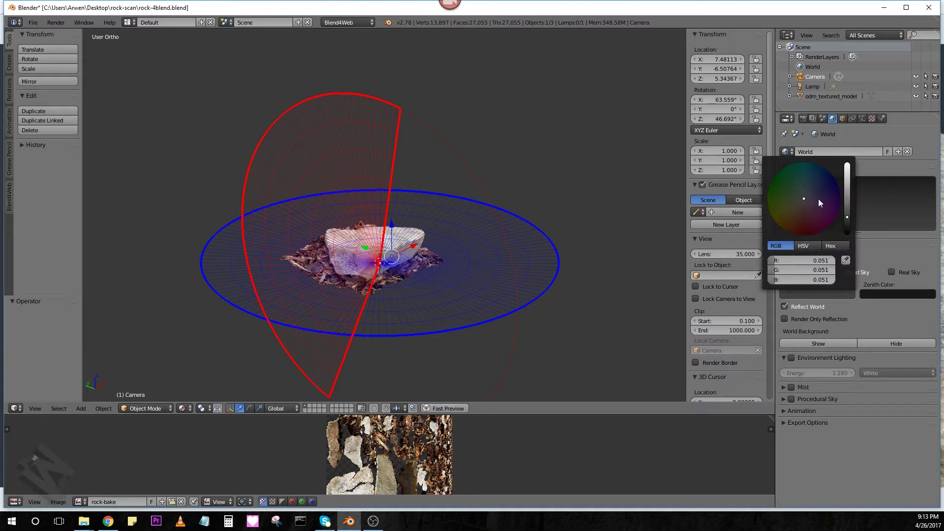
left_click(847, 176)
left_click(878, 294)
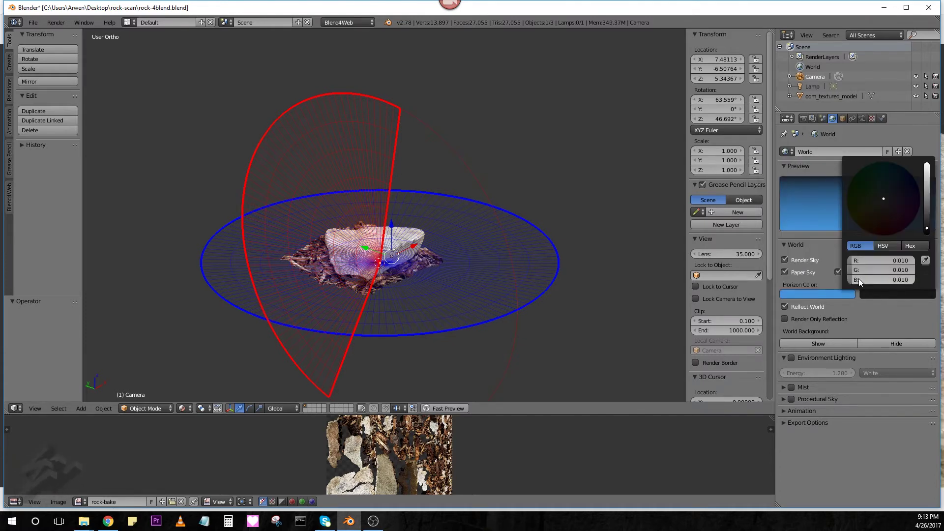
left_click(927, 170)
left_click(898, 181)
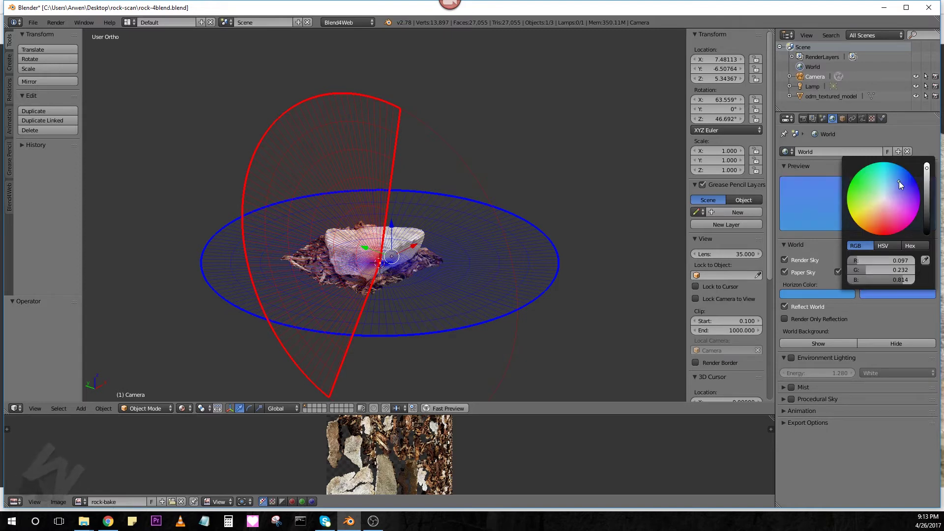
left_click(866, 293)
left_click_drag(897, 181, 908, 185)
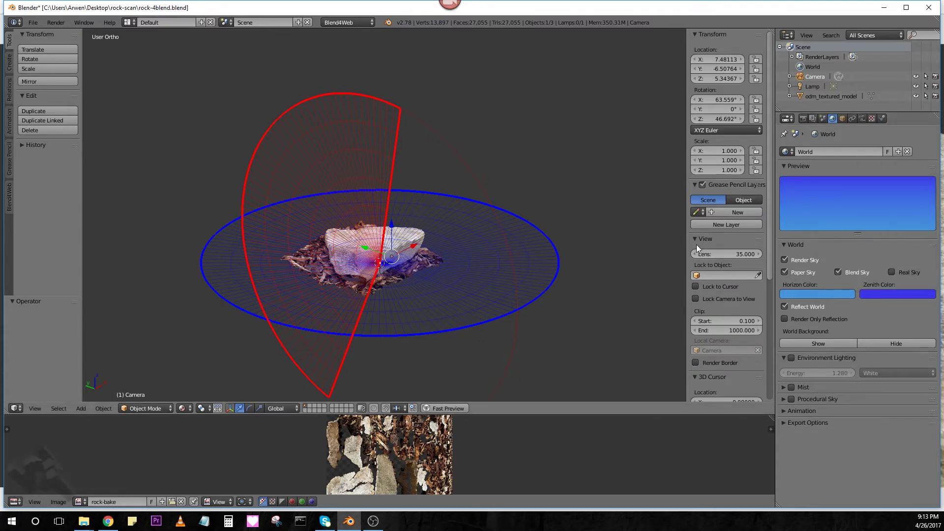
Step: Turn on World Background in the viewport Display options to show the sky behind the rock
scroll(694, 293, "down", 5)
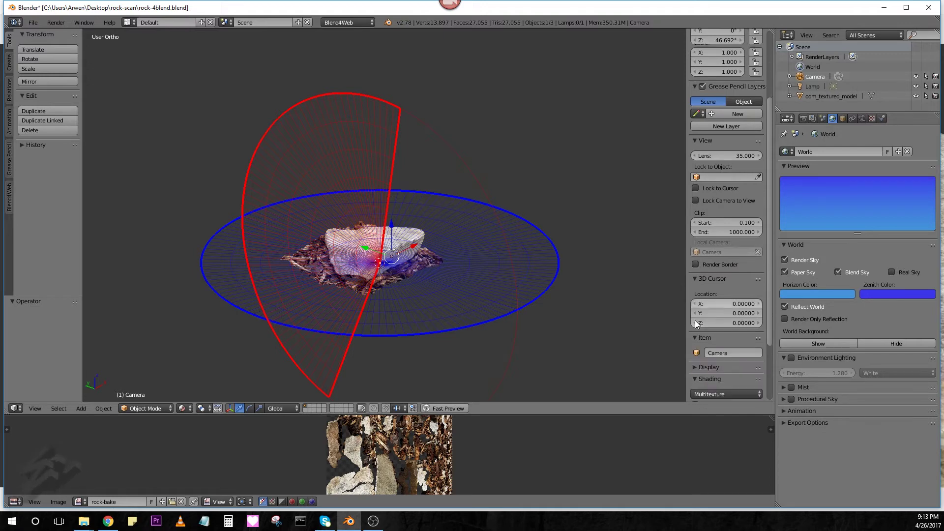
scroll(696, 323, "down", 2)
scroll(695, 334, "down", 1)
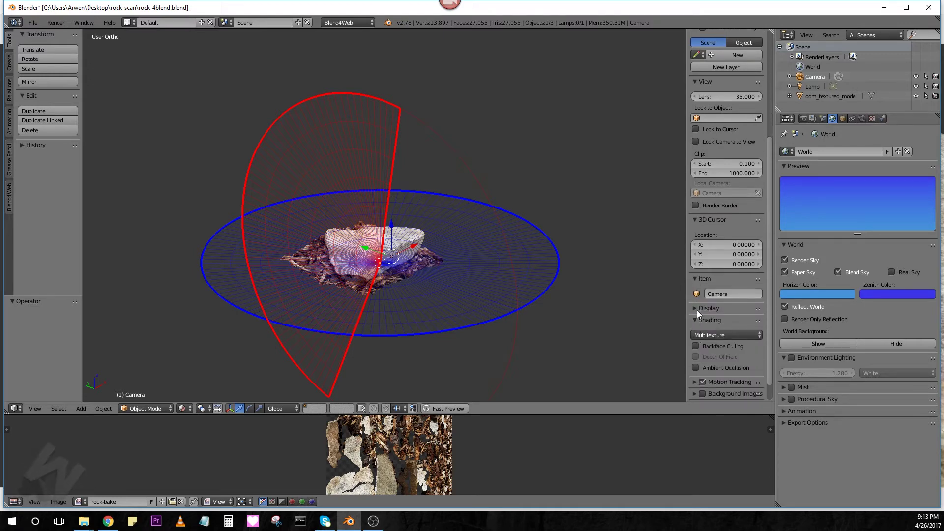
left_click(697, 310)
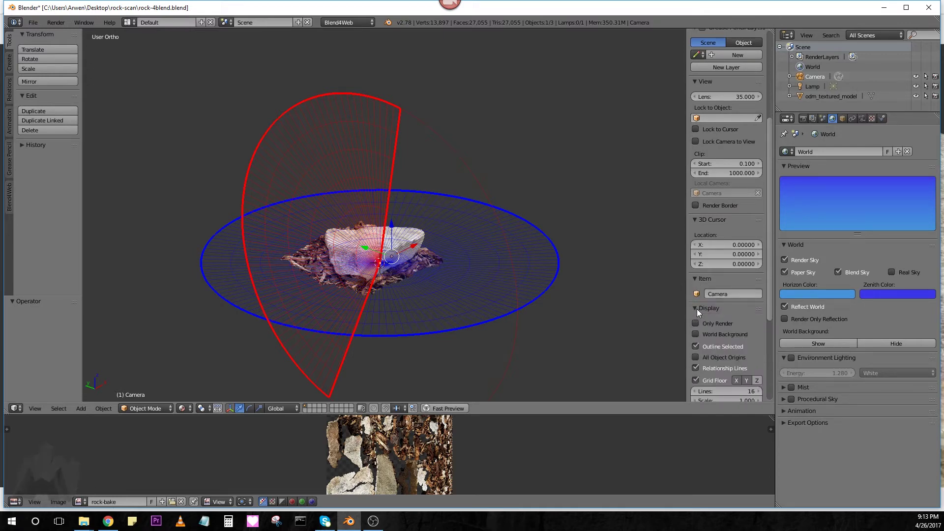
scroll(697, 309, "up", 3)
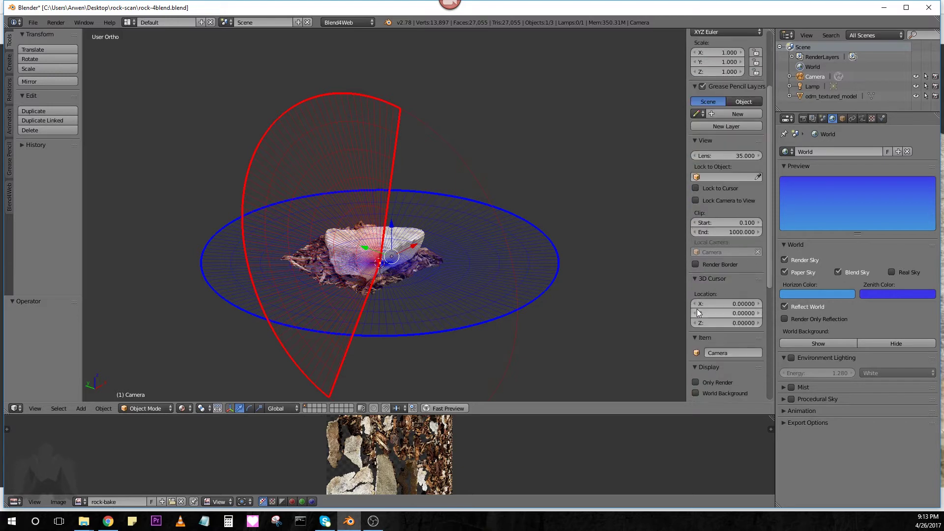
scroll(697, 309, "down", 5)
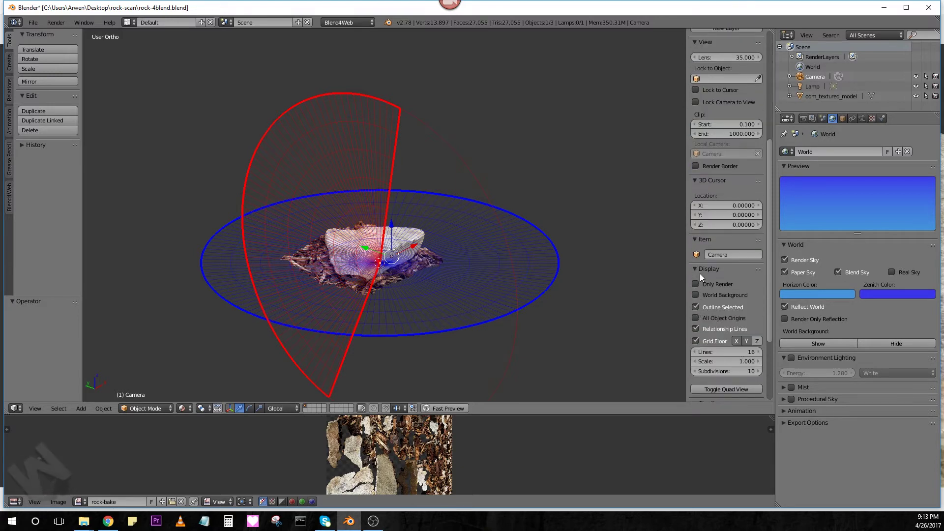
left_click(696, 295)
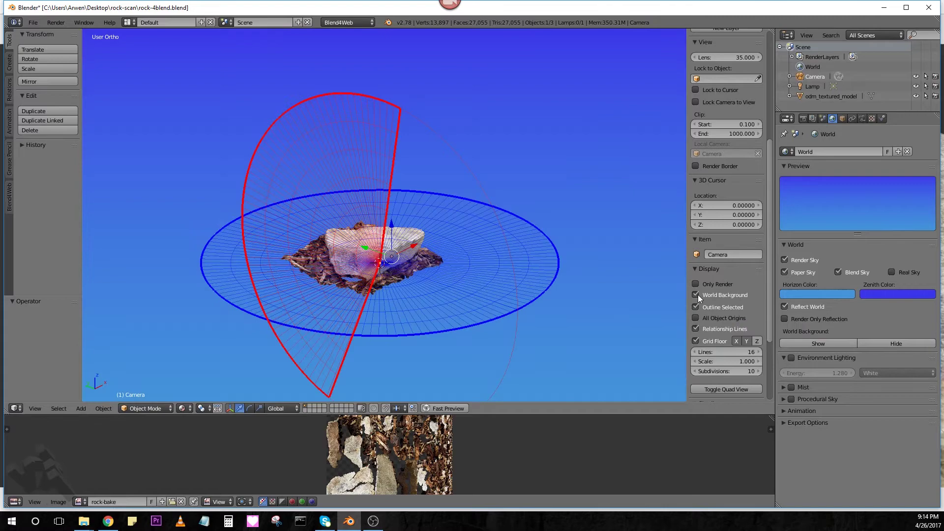
scroll(480, 241, "down", 1)
scroll(477, 240, "up", 3)
scroll(413, 247, "down", 1)
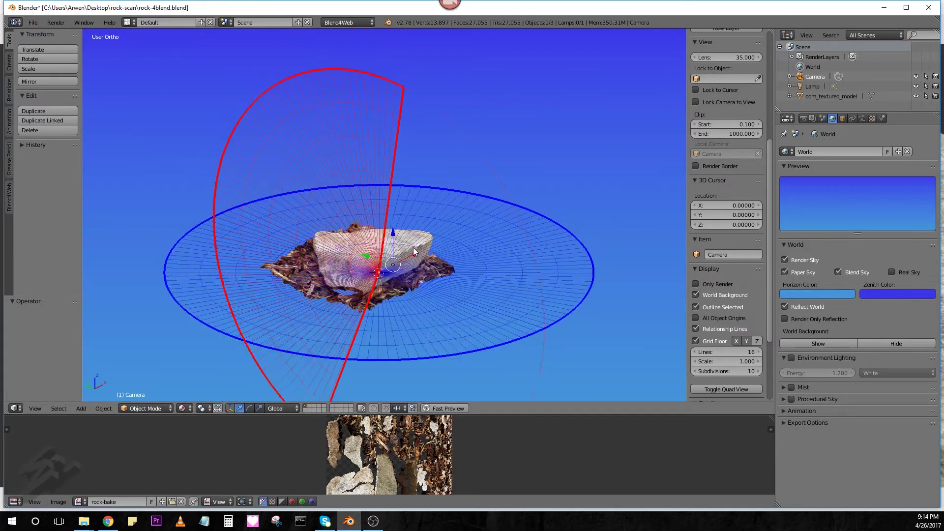
scroll(413, 247, "up", 3)
middle_click_drag(413, 247, 418, 225)
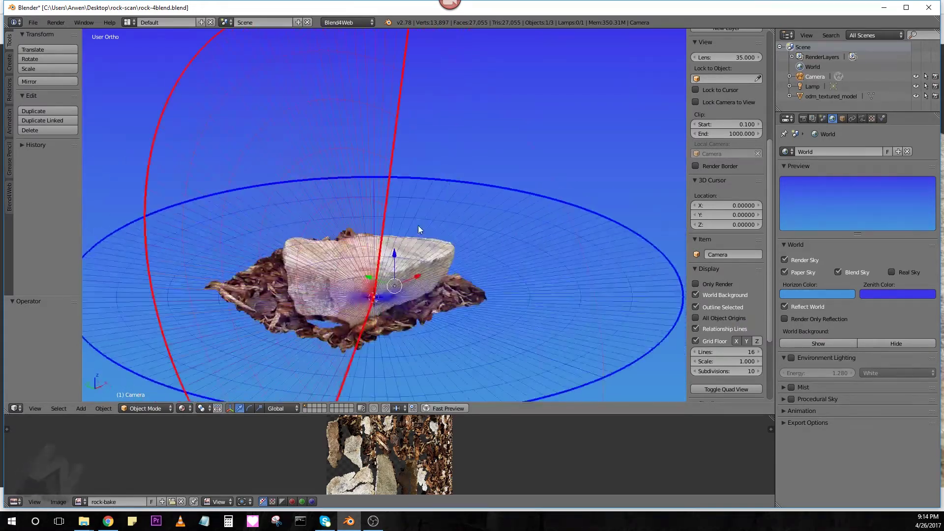
Step: Re-export the updated scene as Blend4Web HTML, overwriting rock-4blend.html in rock-scan
left_click(33, 23)
mouse_move(72, 210)
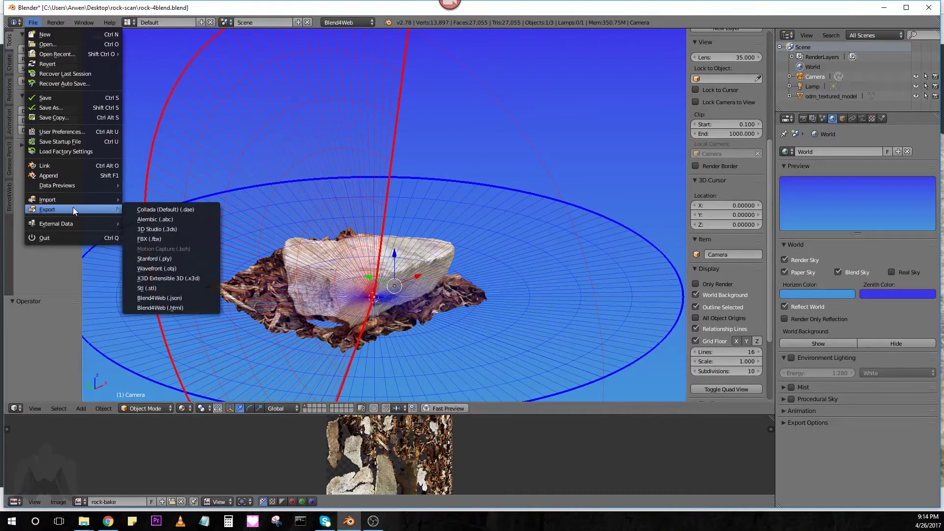
left_click(168, 307)
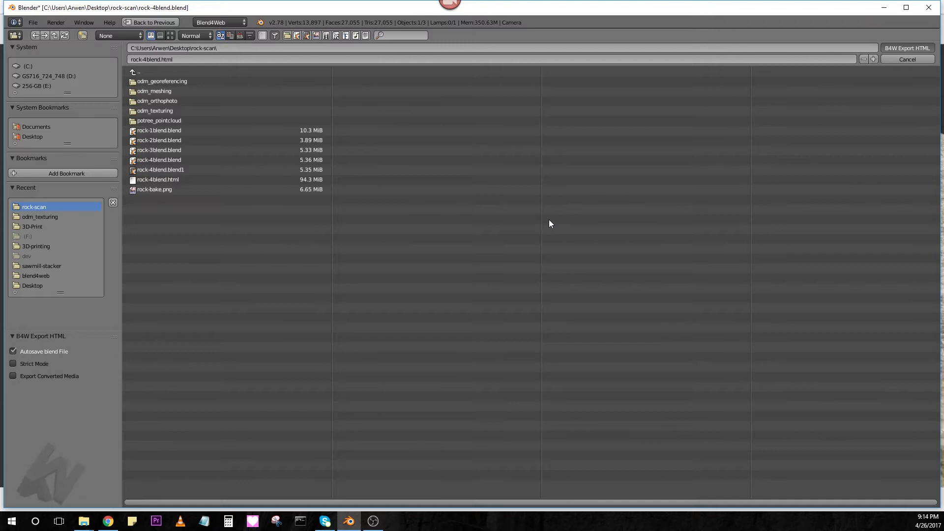
key("Return")
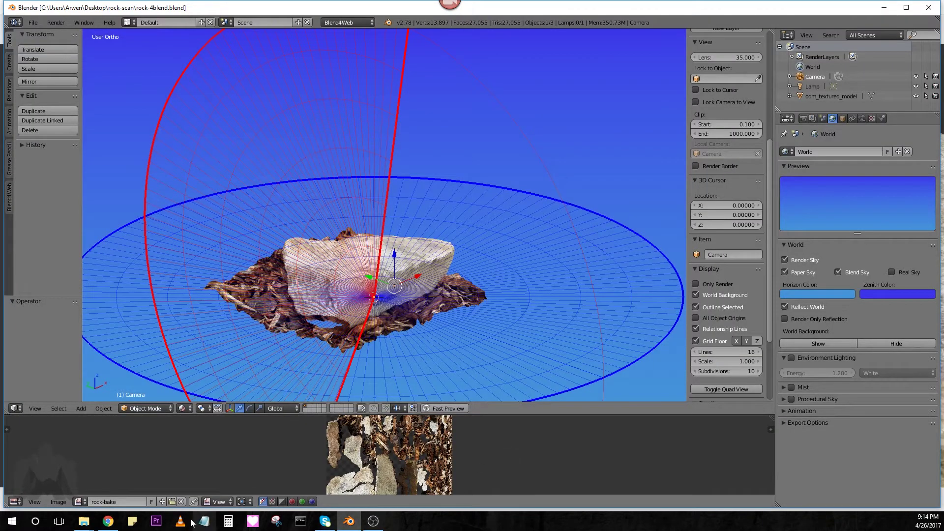
left_click(117, 522)
Step: Orbit and zoom the player view to inspect the rock from several sides and from above
scroll(421, 187, "down", 5)
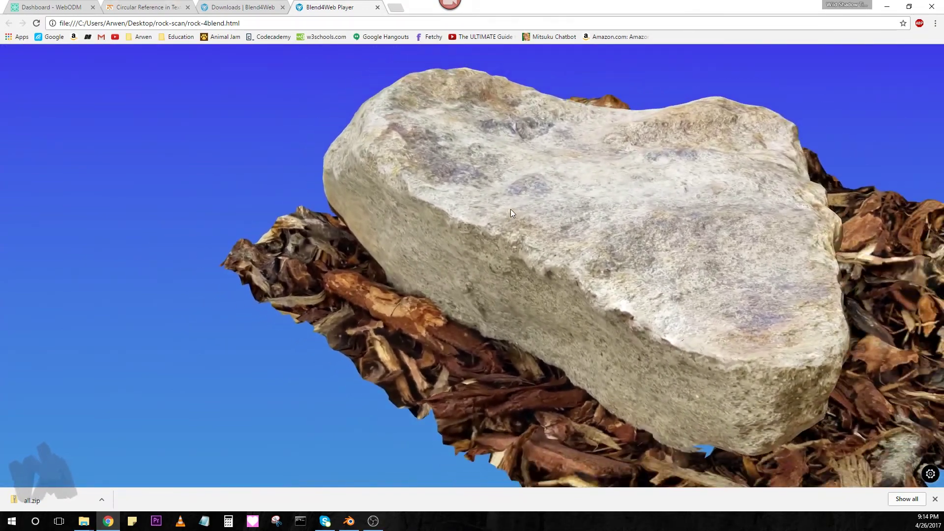
left_click_drag(510, 213, 749, 226)
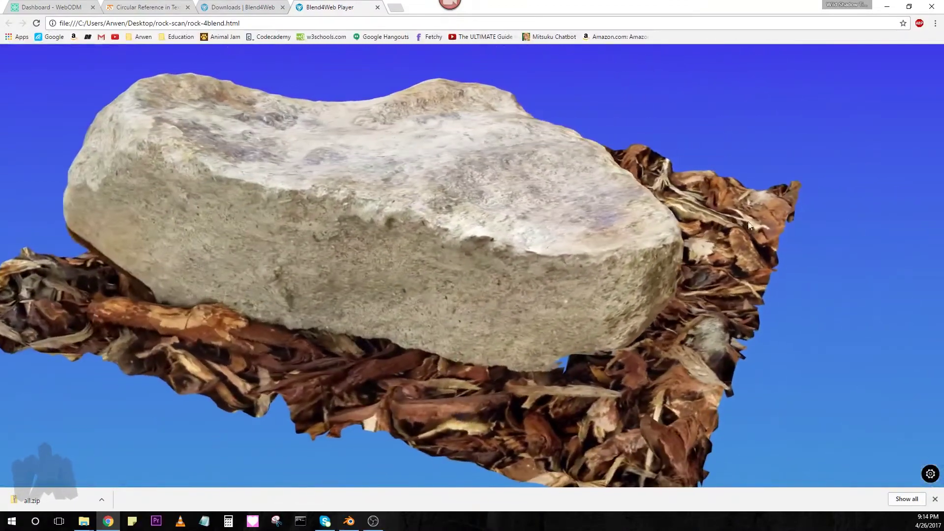
left_click_drag(335, 206, 398, 280)
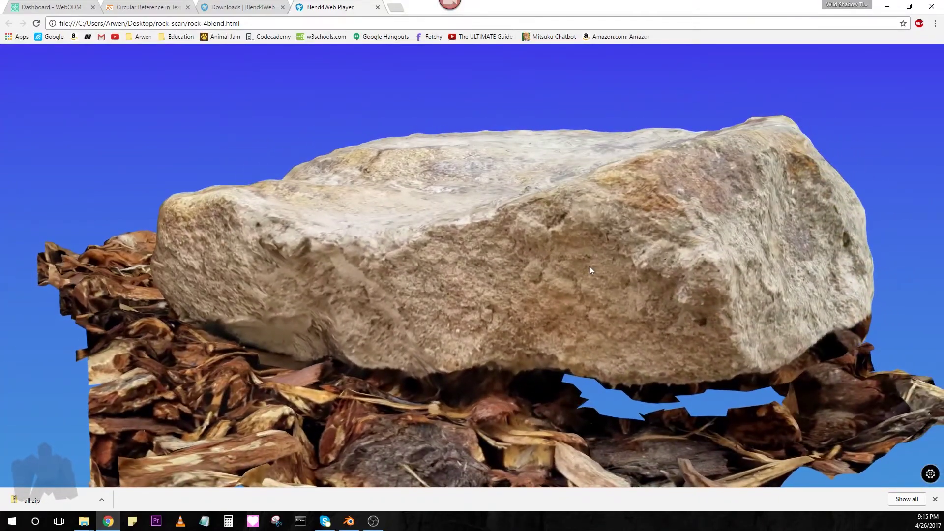
left_click_drag(589, 266, 308, 270)
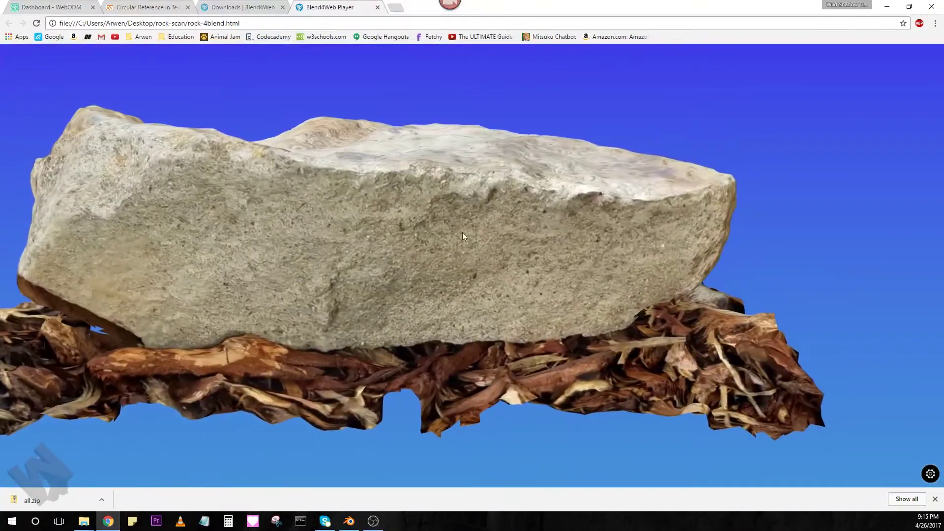
left_click_drag(462, 236, 671, 220)
left_click_drag(313, 204, 272, 232)
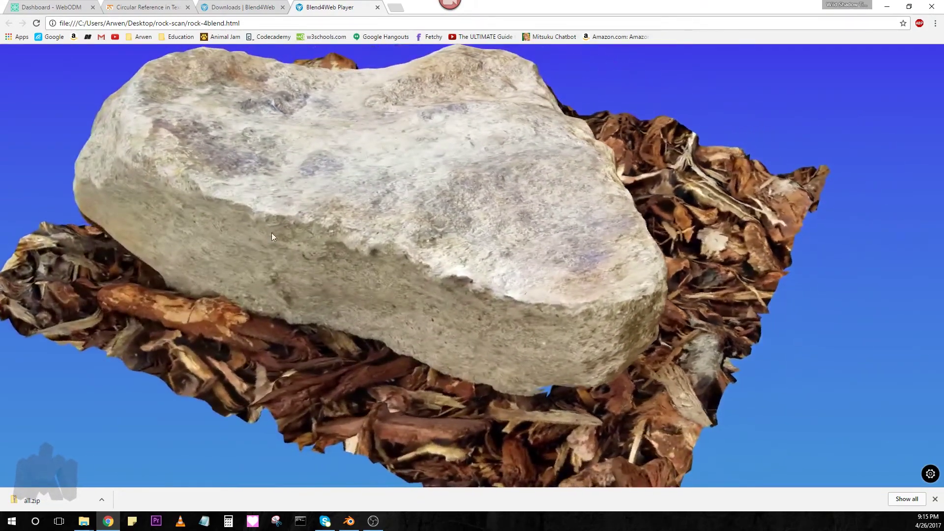
scroll(271, 232, "up", 5)
Step: Orbit around the rock's end face and top, then return to Blender
left_click_drag(249, 312, 460, 299)
left_click_drag(588, 283, 369, 219)
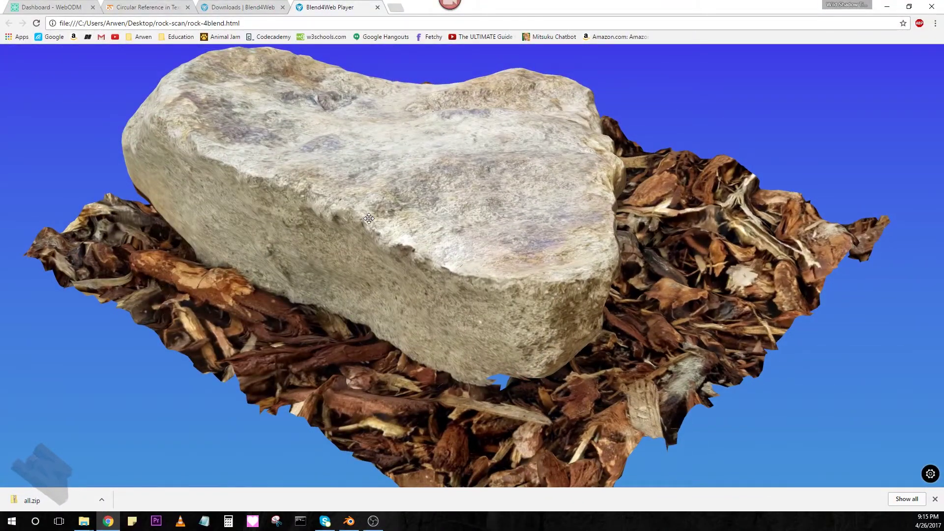
left_click_drag(369, 219, 386, 275)
scroll(386, 272, "down", 5)
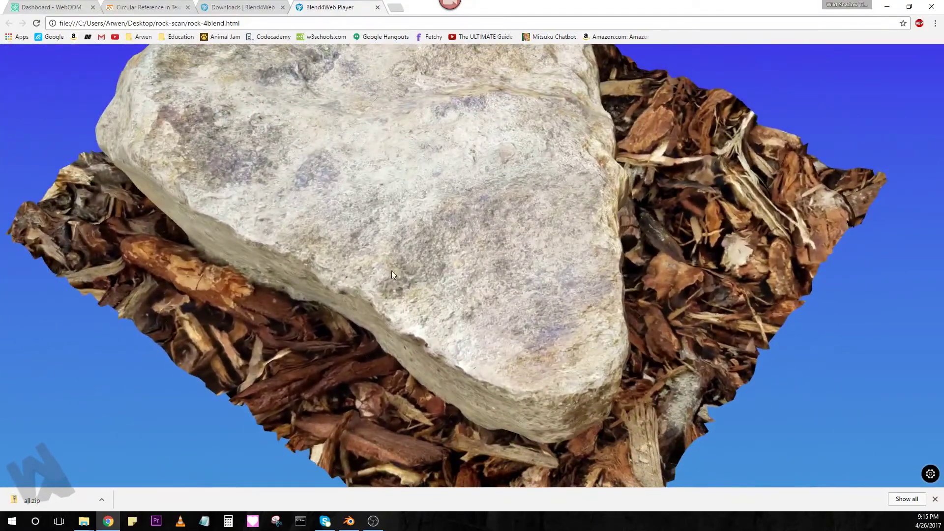
scroll(394, 270, "up", 5)
left_click_drag(398, 274, 509, 197)
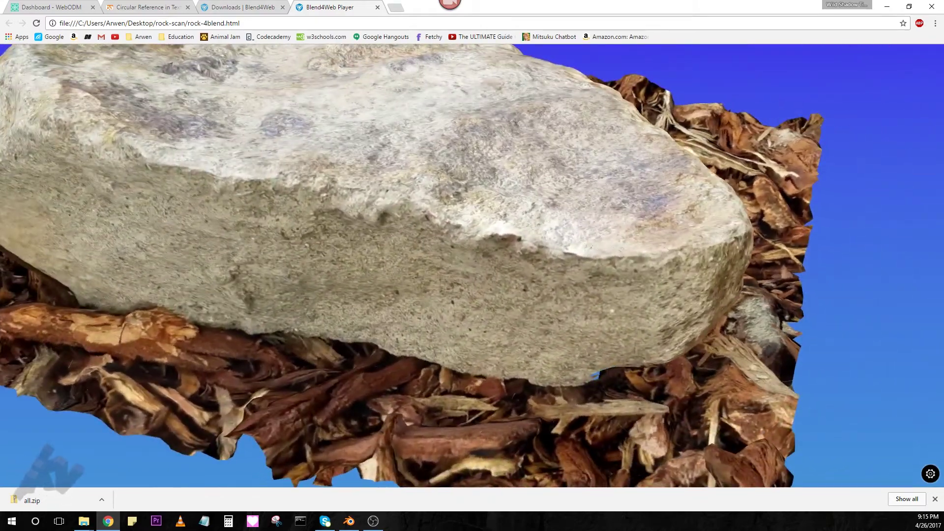
left_click(349, 520)
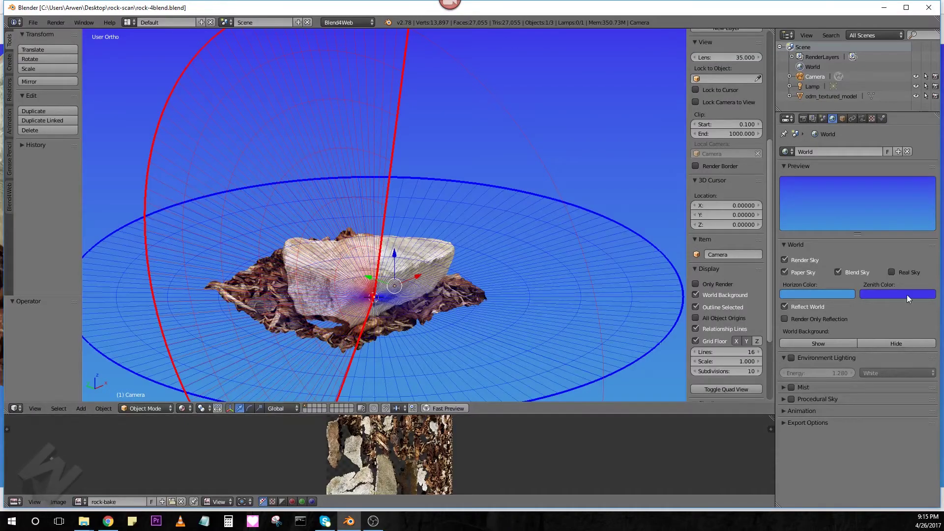
Step: Set the camera's Camera Limits Max distance to 250
left_click(862, 118)
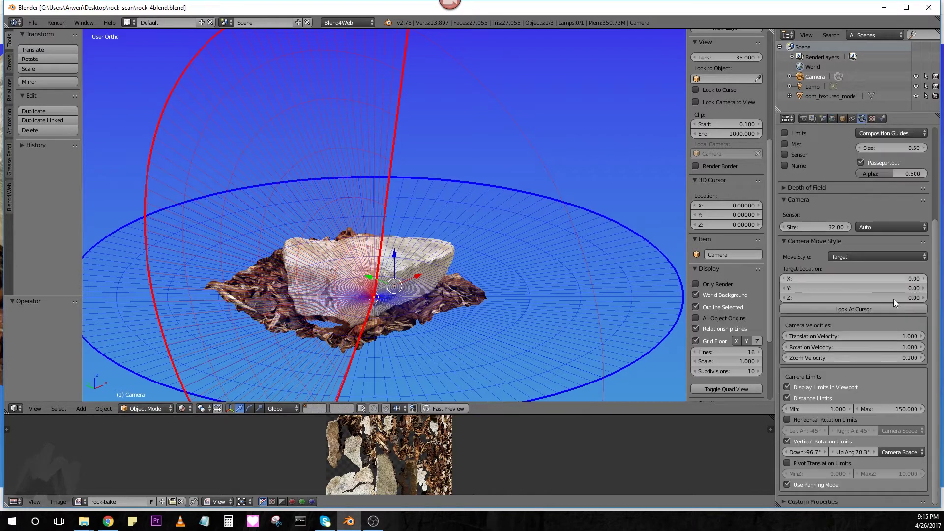
left_click(903, 411)
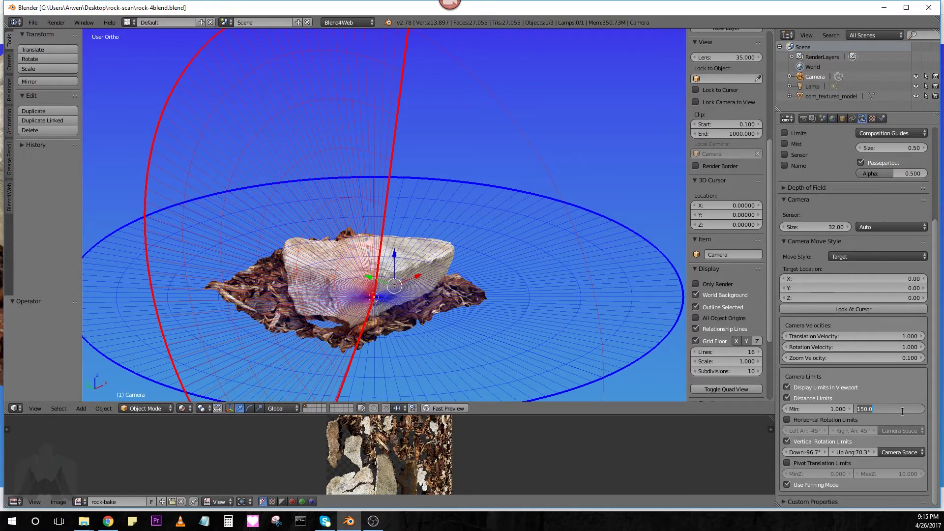
type("25")
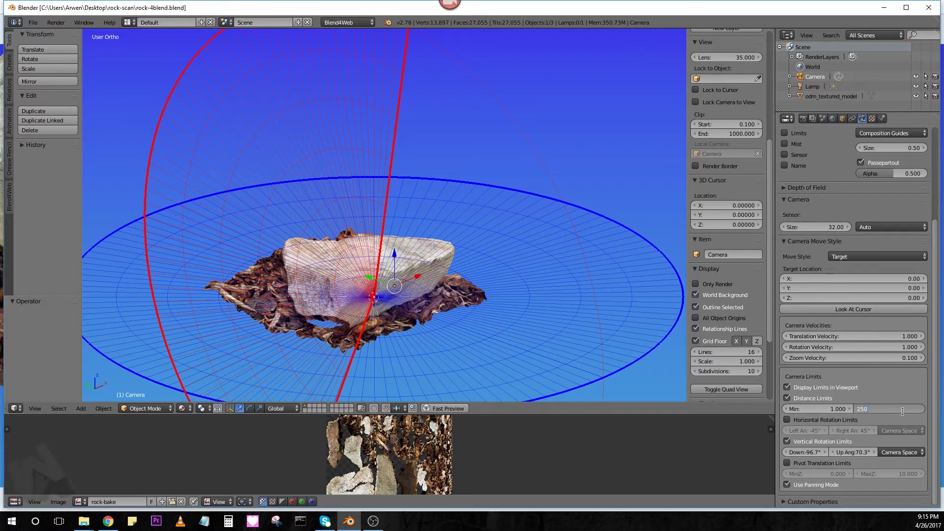
type("0")
key("Return")
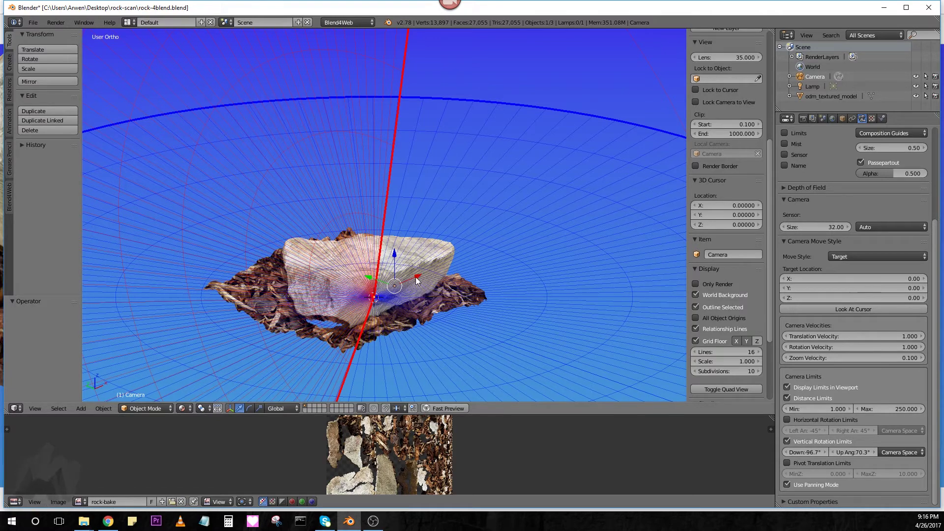
Step: Move the camera above and right of the rock, to X 32.928, Y 0, Z 55.834
scroll(419, 277, "up", 2)
scroll(419, 277, "down", 1)
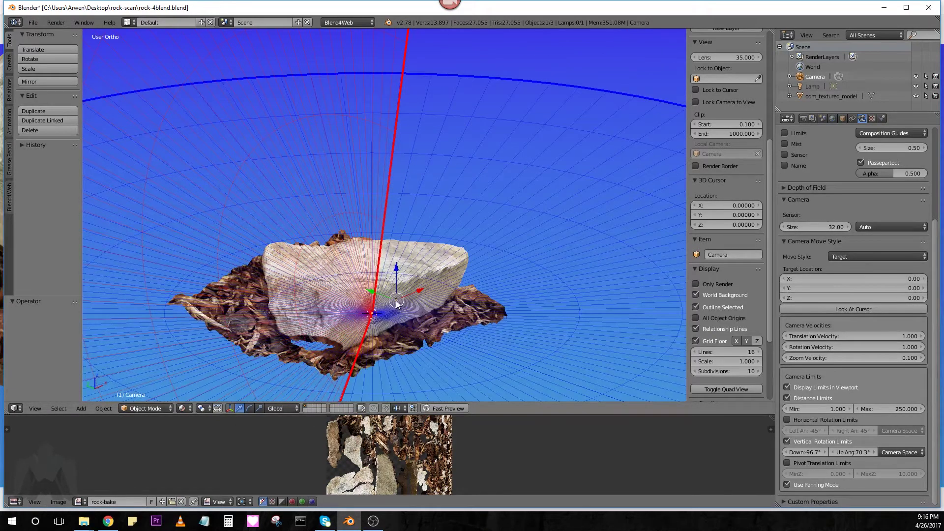
scroll(397, 303, "down", 3)
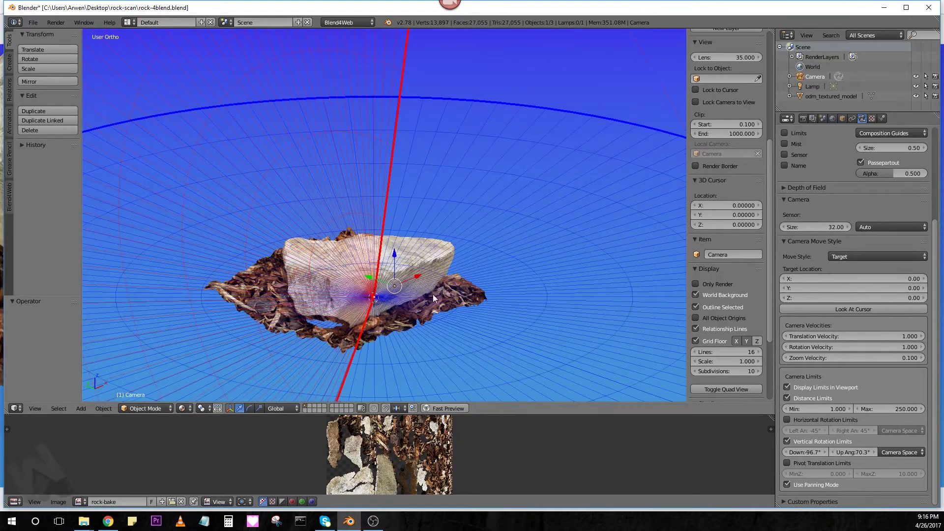
scroll(433, 294, "up", 2)
key("KP_7")
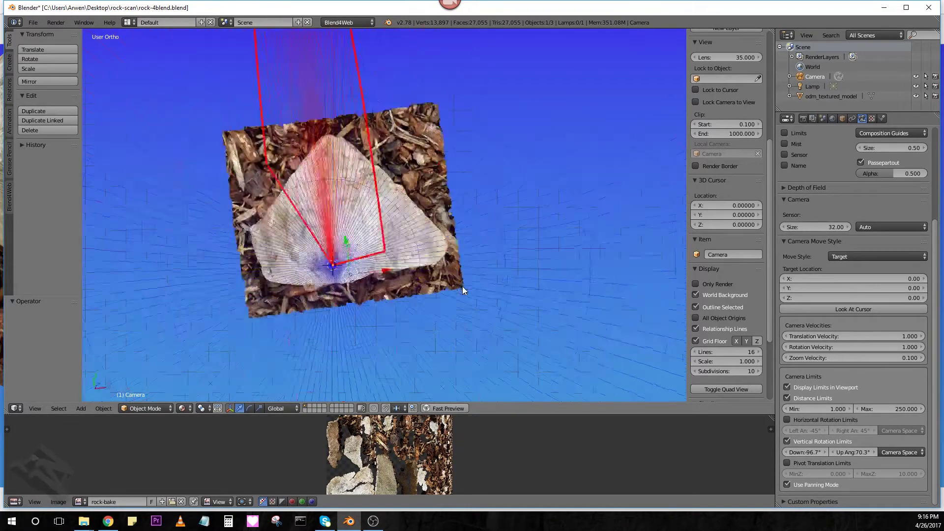
key("g")
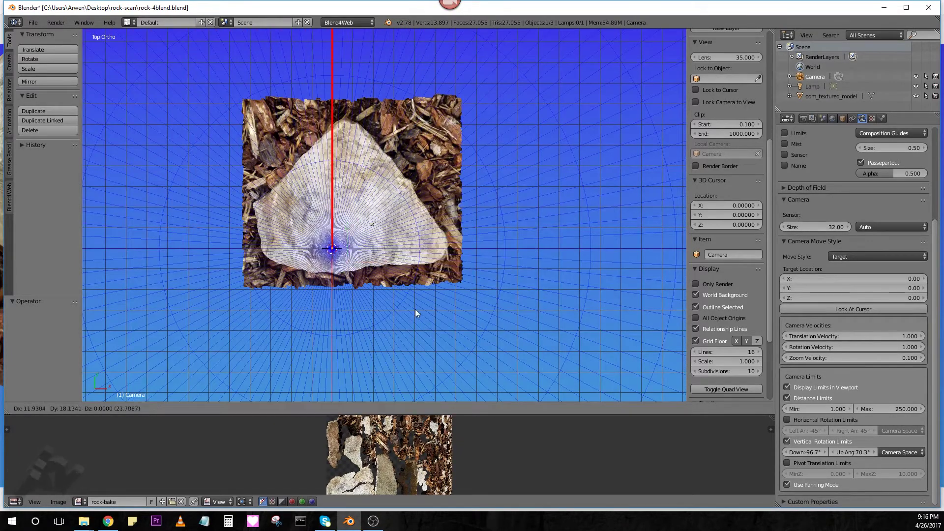
left_click(465, 241)
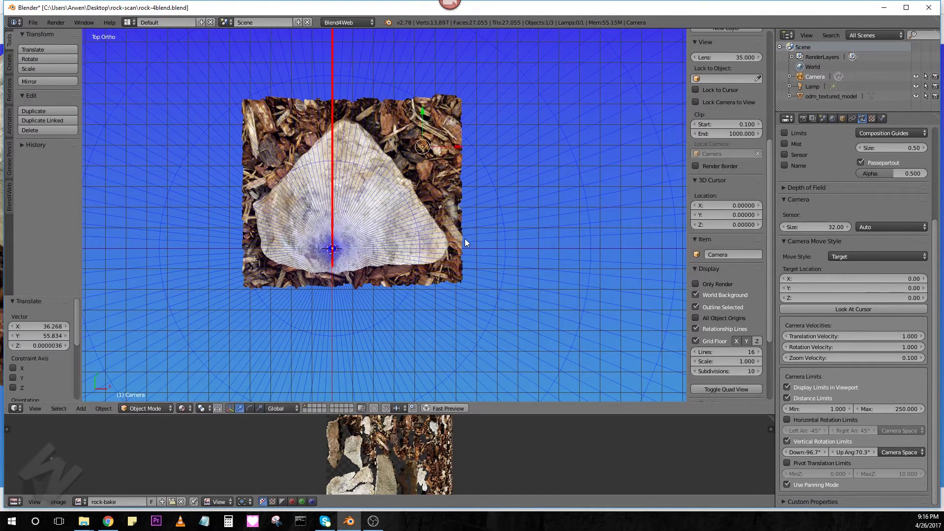
key("KP_1")
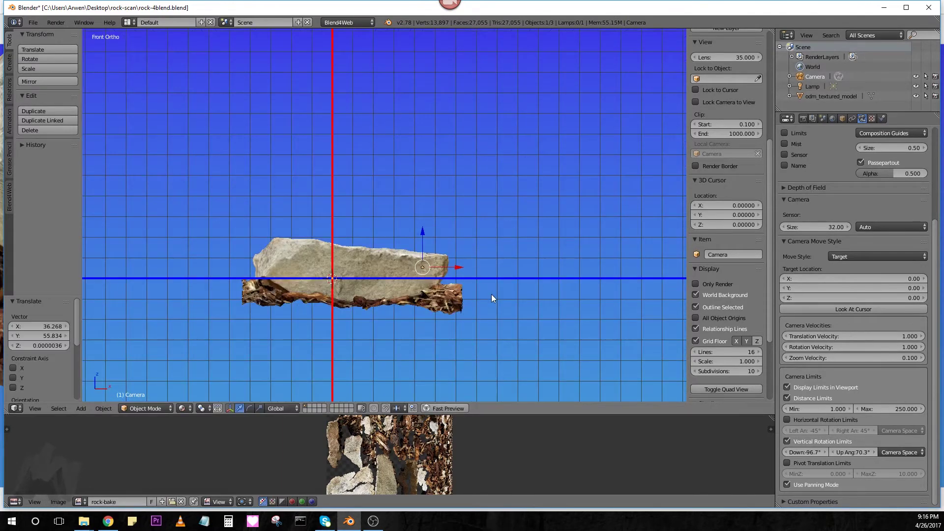
key("g")
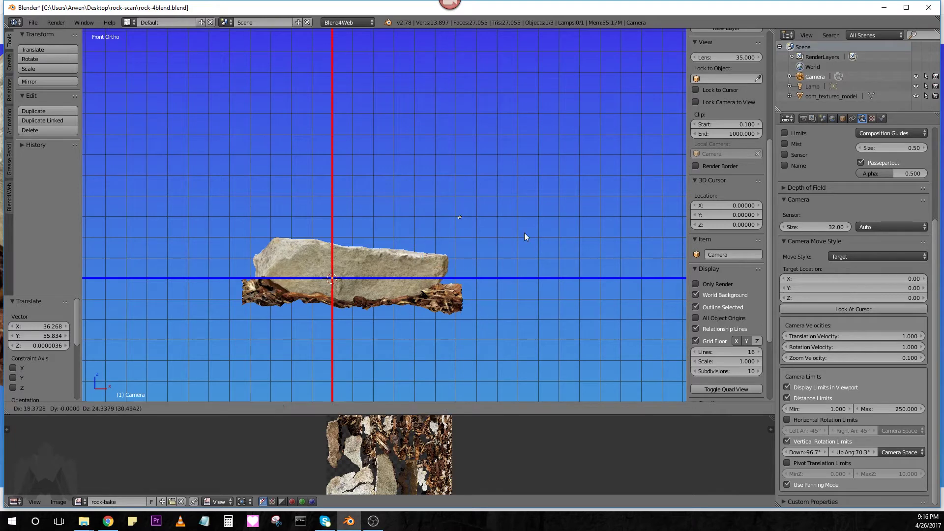
left_click(549, 194)
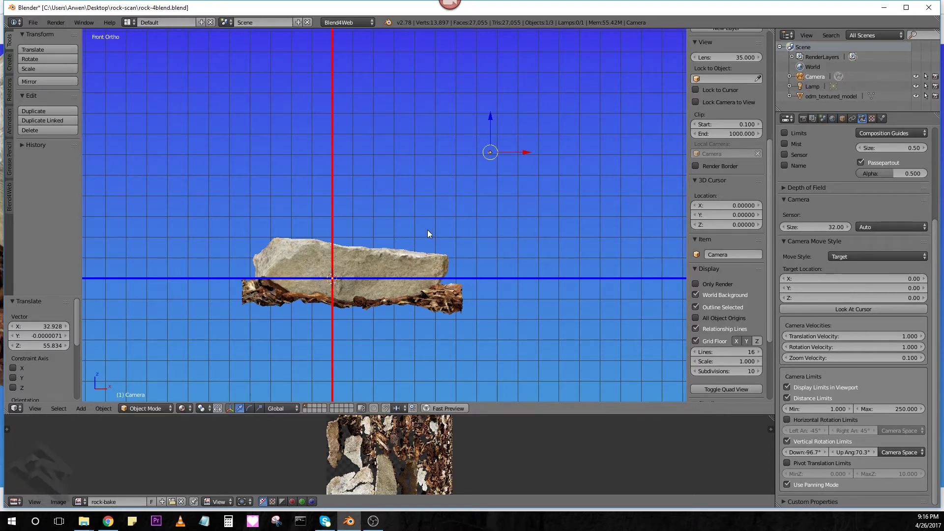
Step: Re-export the scene as Blend4Web HTML, overwriting rock-4blend.html
left_click(35, 22)
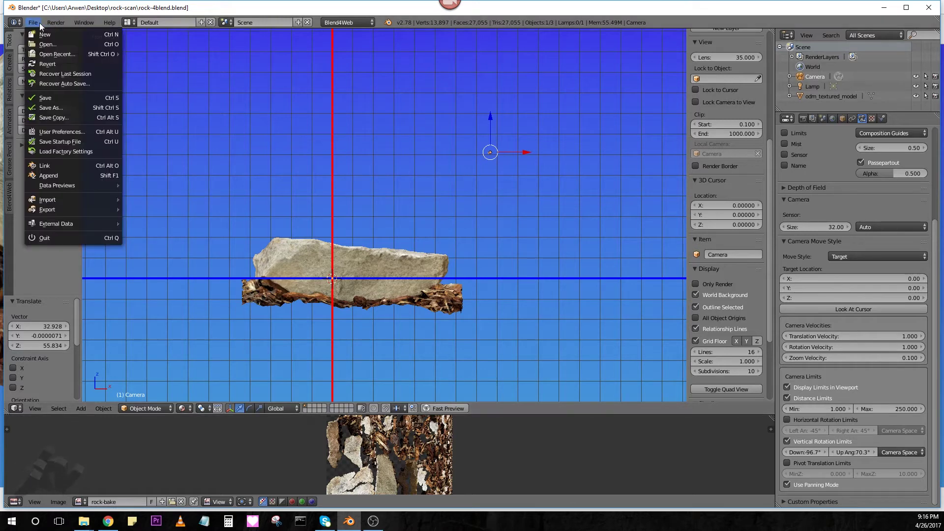
mouse_move(103, 208)
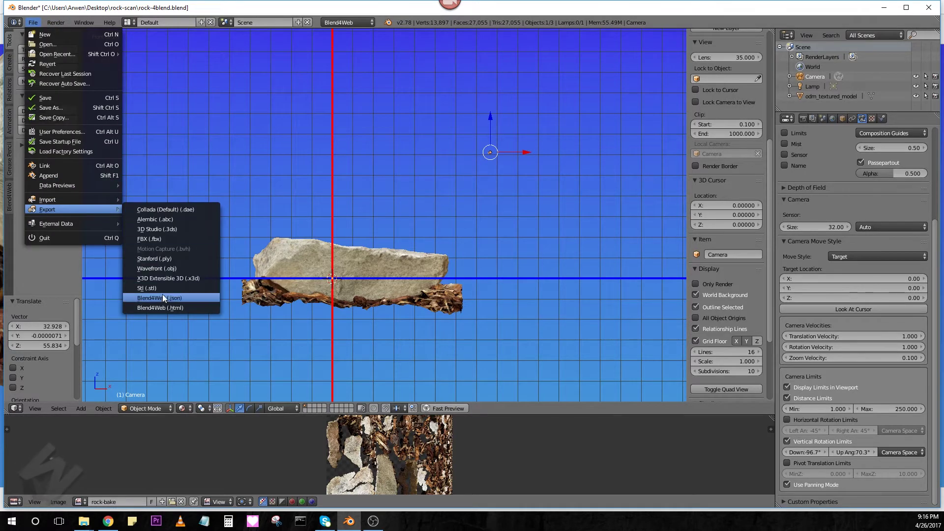
left_click(162, 301)
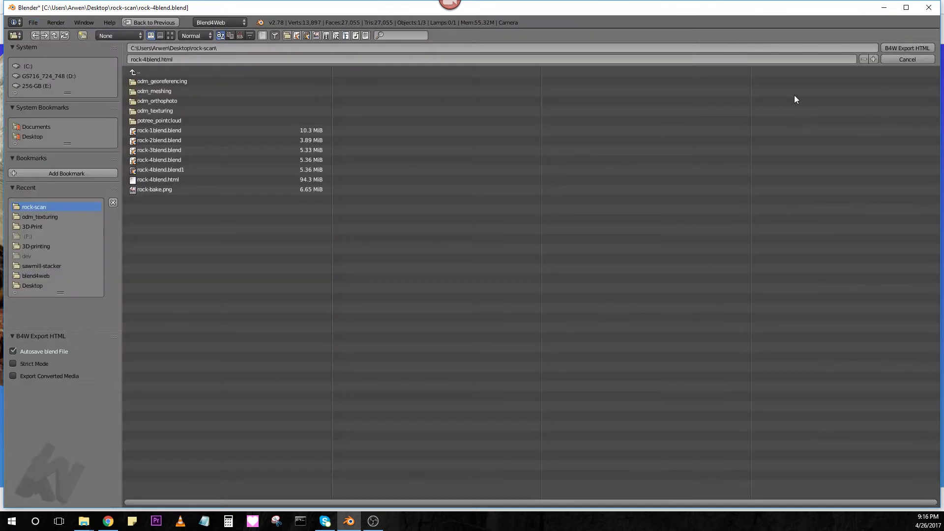
left_click(901, 48)
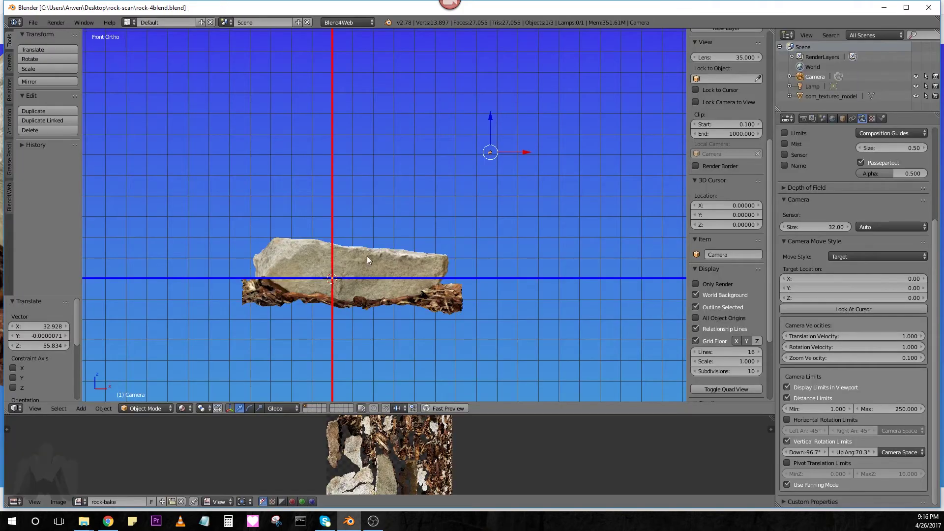
middle_click_drag(369, 261, 391, 294)
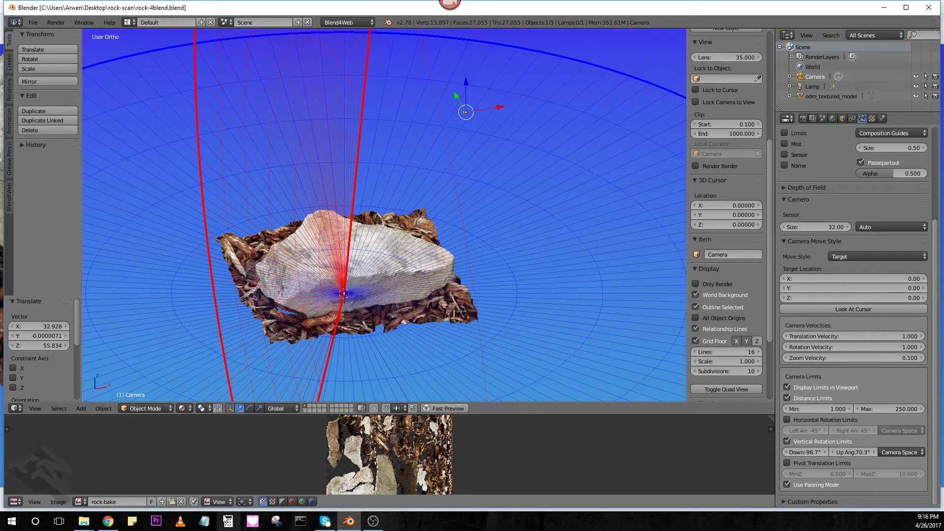
left_click(107, 520)
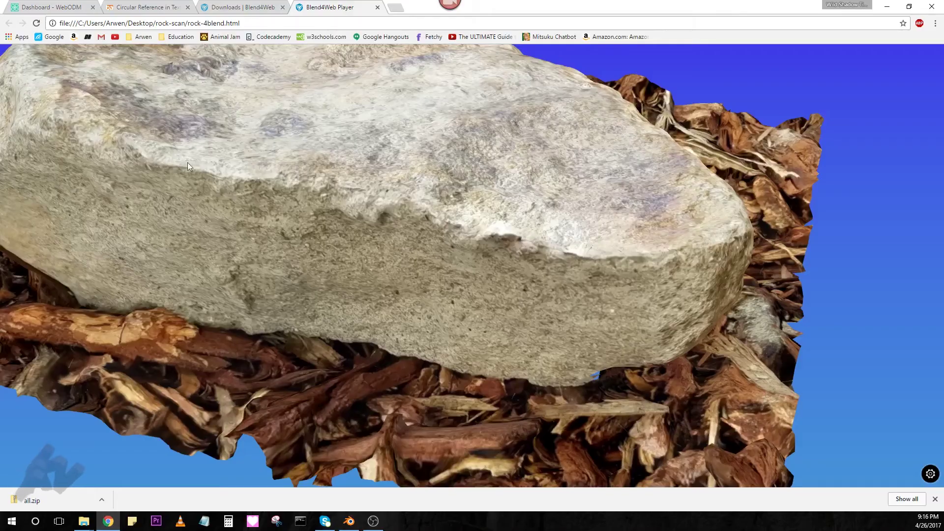
left_click(35, 23)
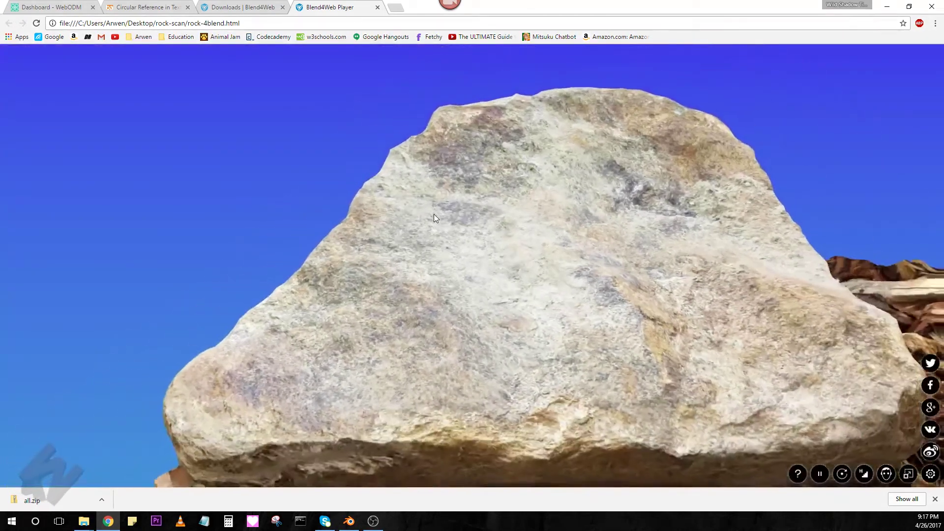
scroll(435, 218, "up", 3)
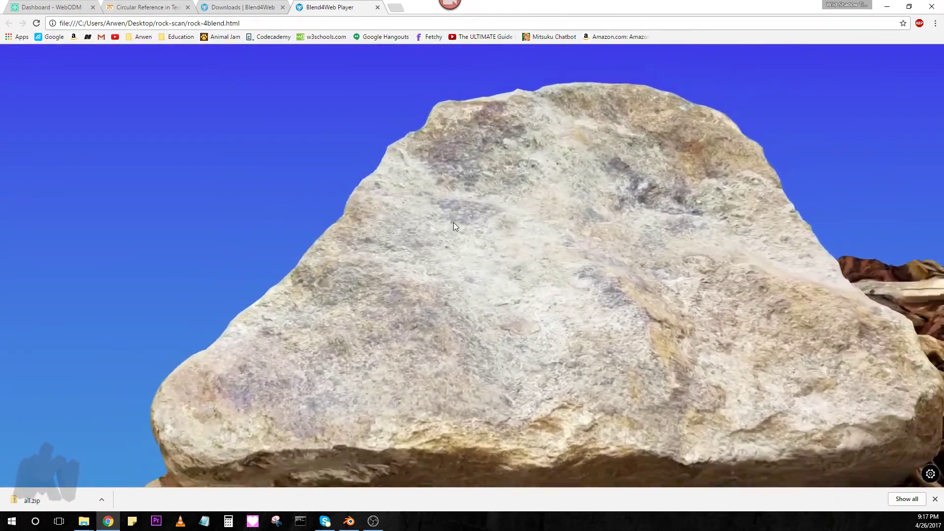
scroll(454, 222, "down", 3)
left_click_drag(455, 223, 476, 268)
scroll(446, 258, "up", 3)
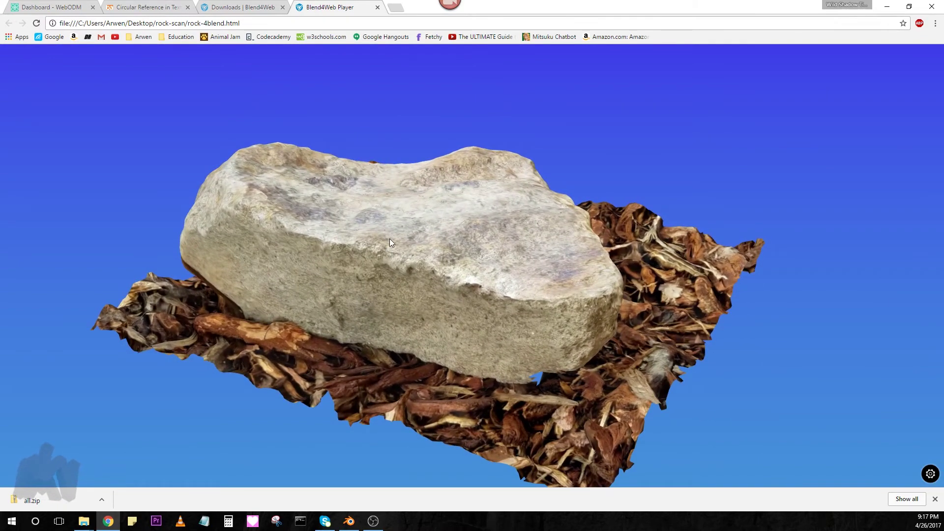
scroll(390, 238, "down", 3)
left_click_drag(408, 240, 943, 490)
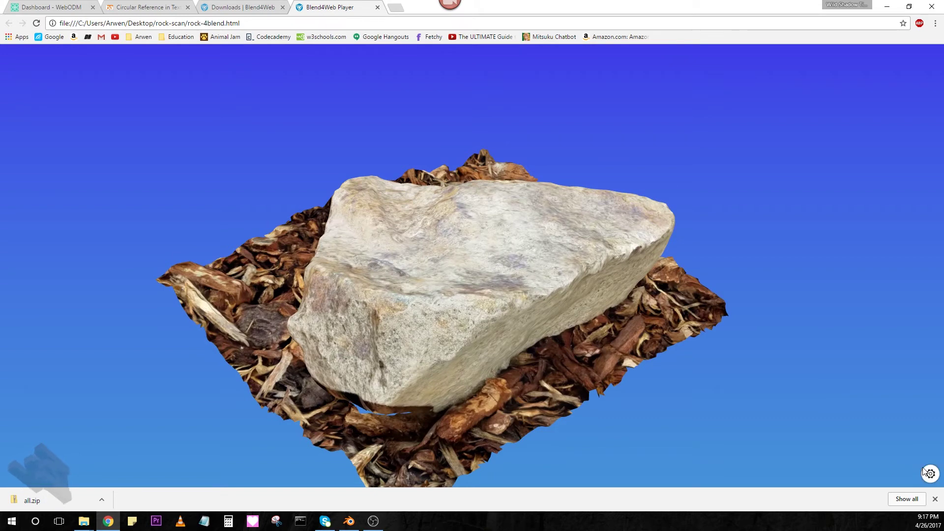
left_click_drag(565, 295, 448, 245)
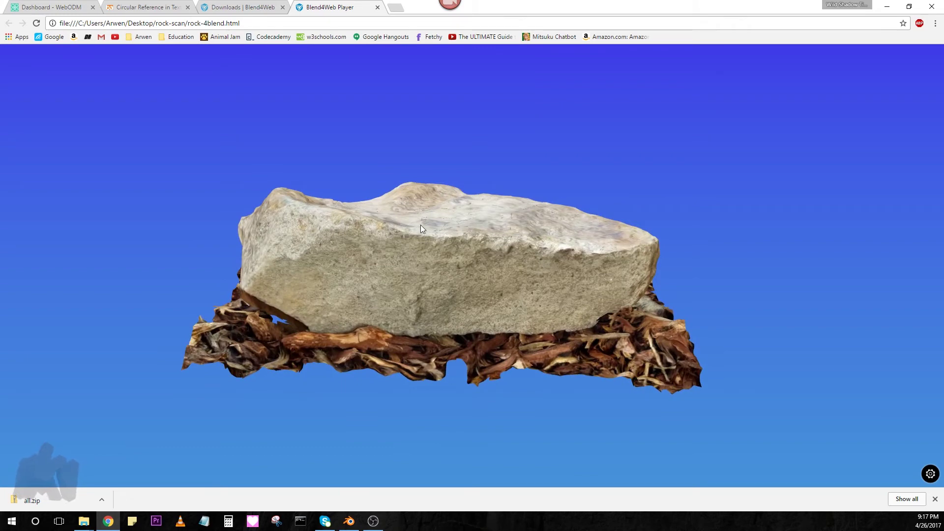
left_click_drag(390, 238, 498, 265)
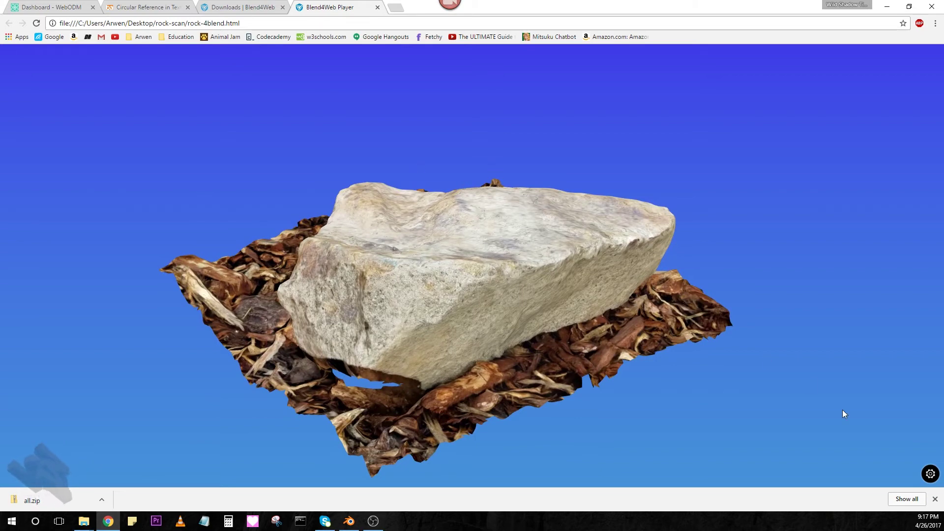
Step: Enable auto-rotate from the player's gear menu and zoom in and out on the spinning rock
left_click(930, 473)
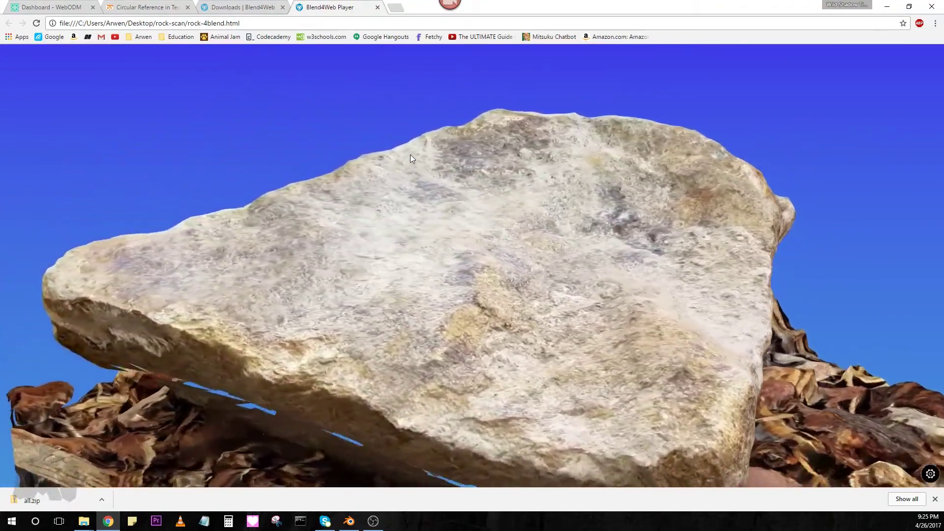
scroll(410, 155, "down", 5)
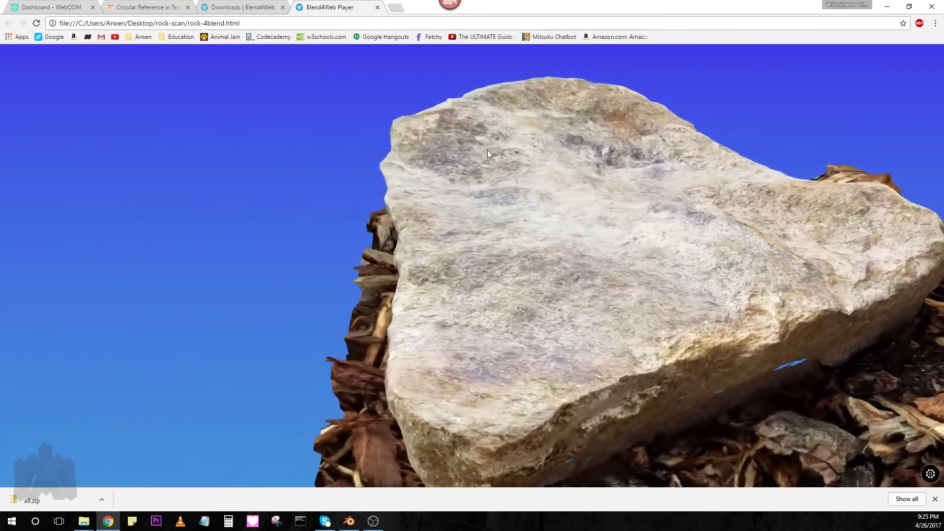
scroll(448, 203, "up", 8)
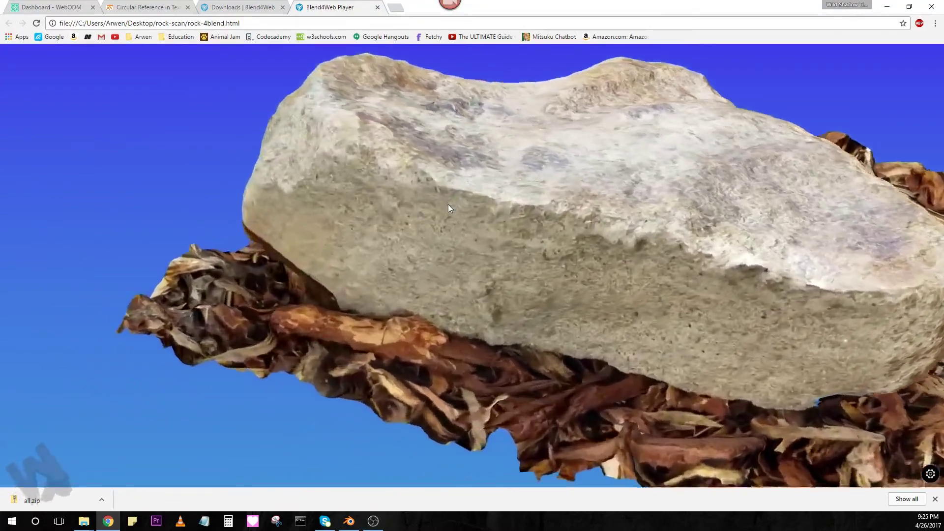
scroll(412, 224, "down", 5)
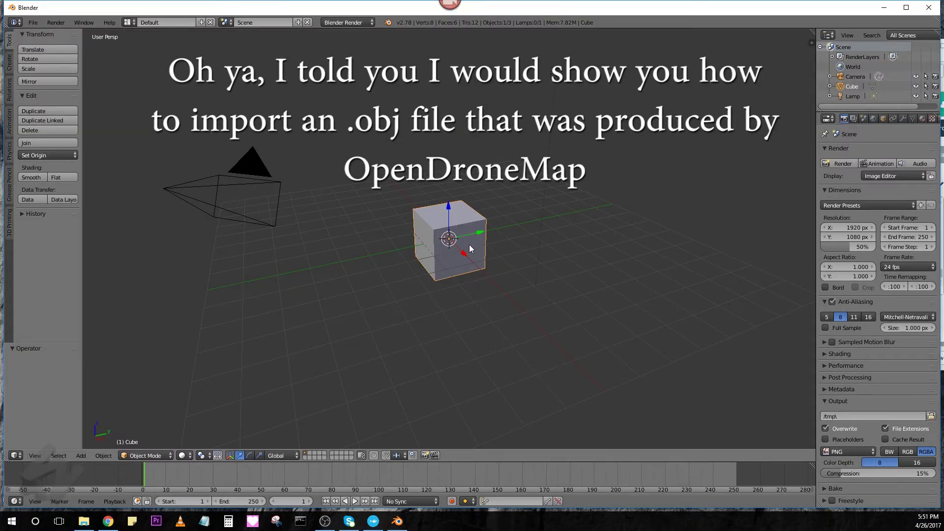
Step: Delete the default cube and start a Wavefront (.obj) import
key("x")
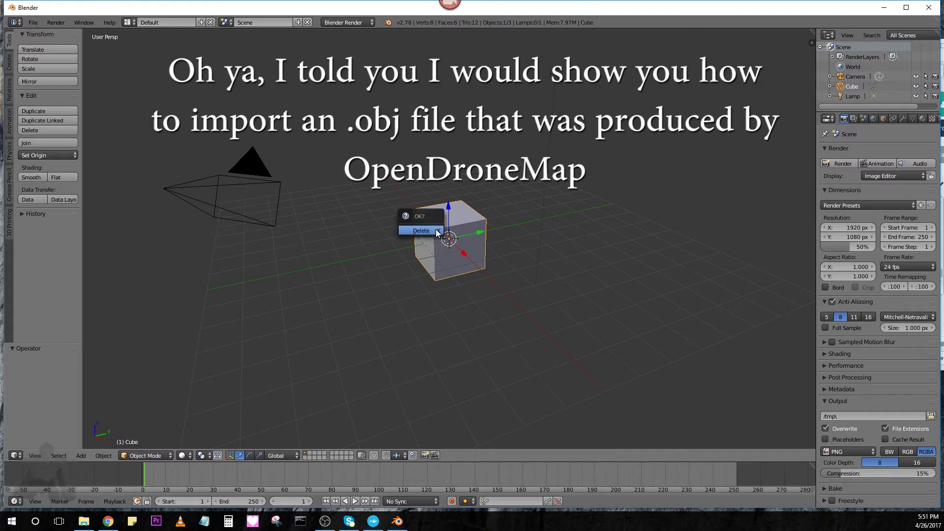
left_click(436, 233)
left_click(33, 22)
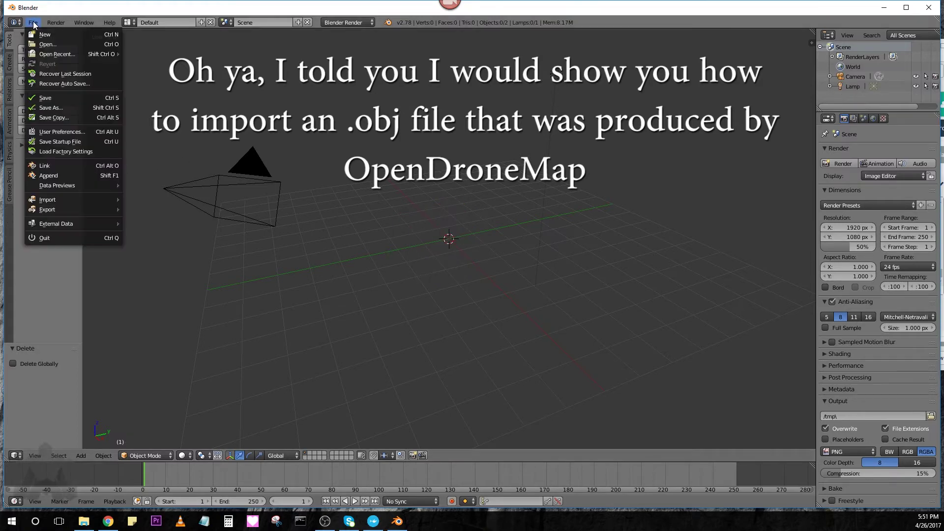
mouse_move(79, 202)
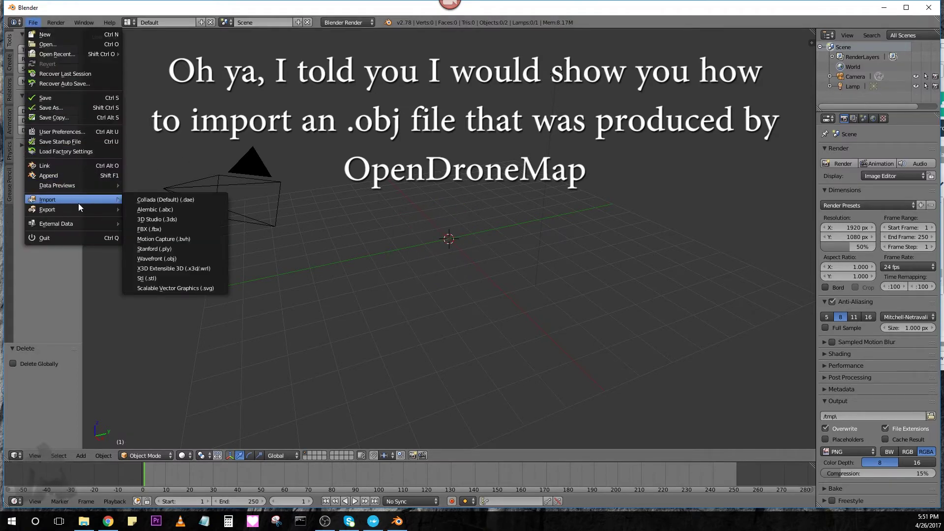
left_click(182, 257)
Step: Paste the odm_texturing folder path and select odm_textured_model.obj
left_click(231, 49)
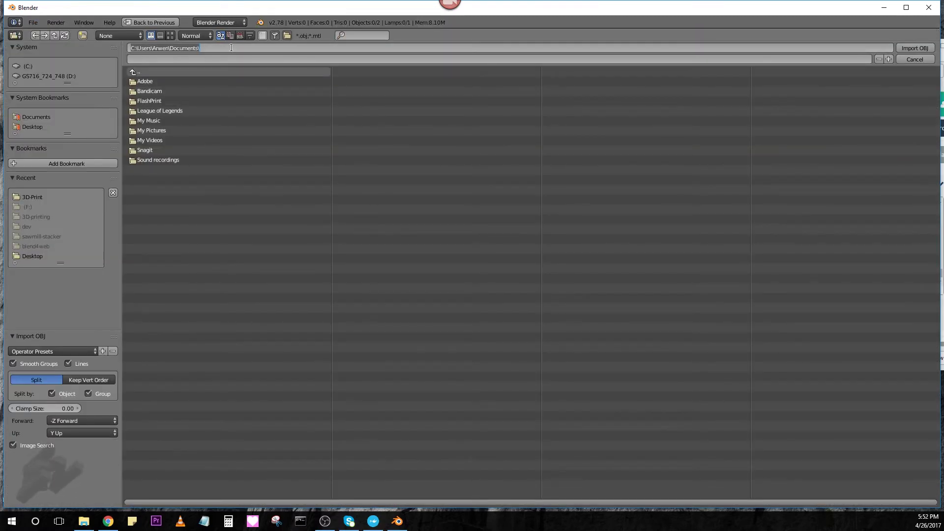
type("C:\\Users\\Arwen\\Desktop\\rock-scan\\odm_texturing")
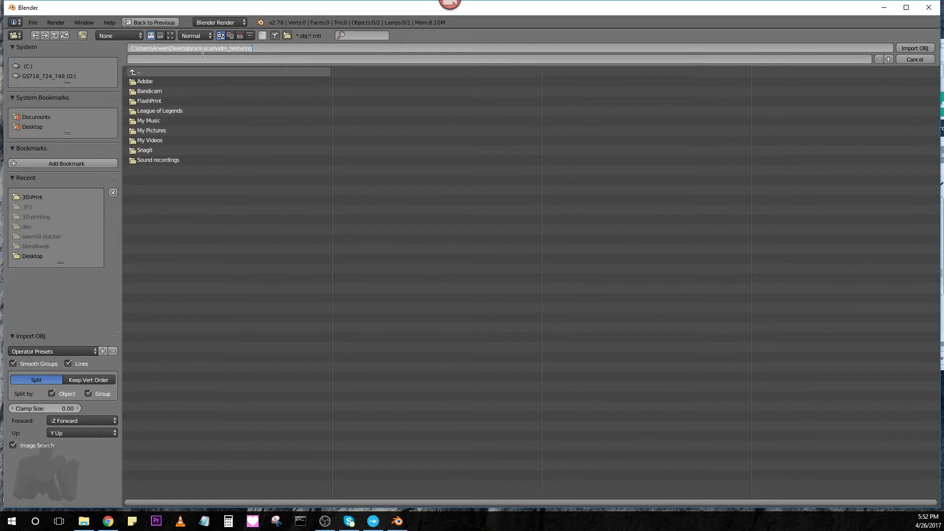
key("Return")
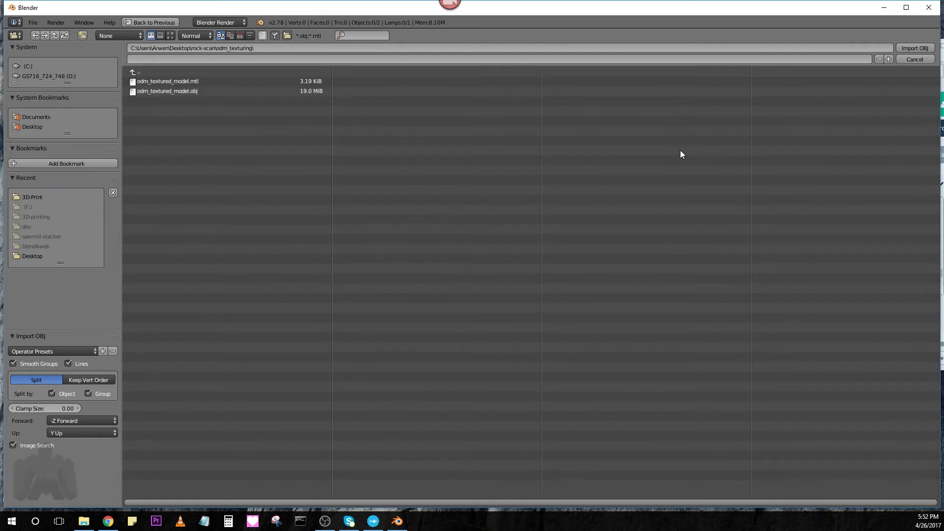
left_click(183, 91)
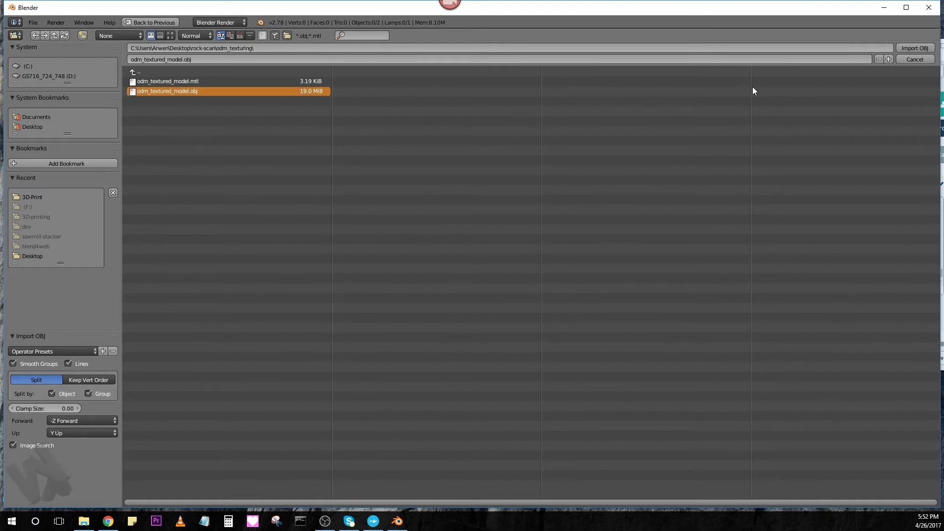
Step: Import odm_textured_model.obj into the scene
left_click(909, 49)
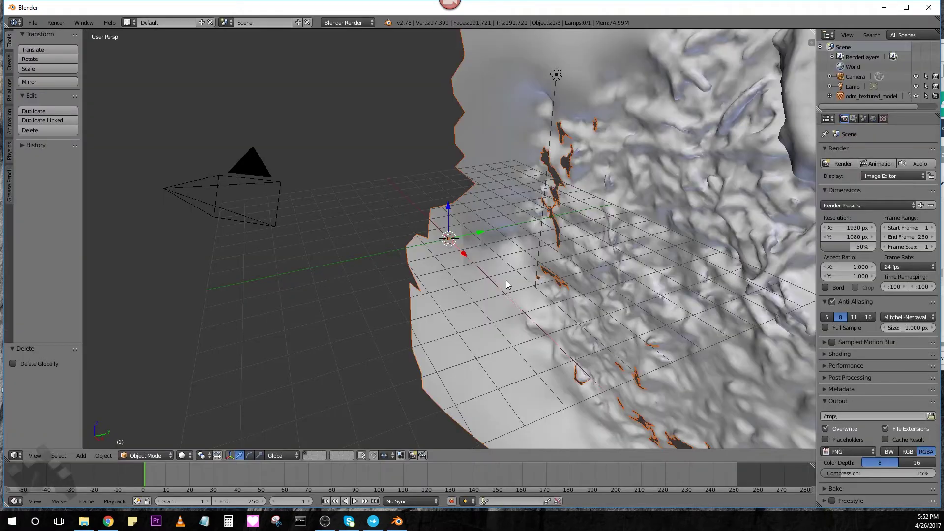
scroll(506, 281, "up", 6)
scroll(511, 279, "down", 4)
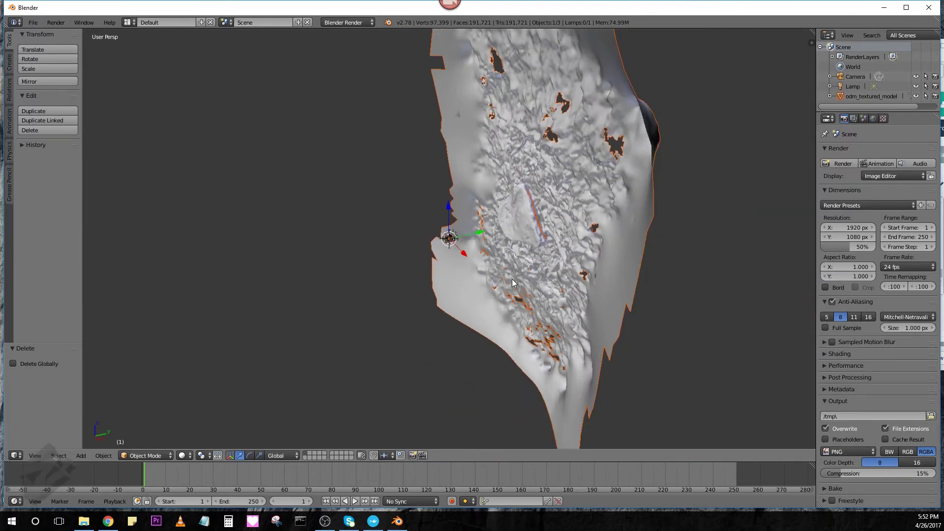
middle_click_drag(570, 260, 545, 227)
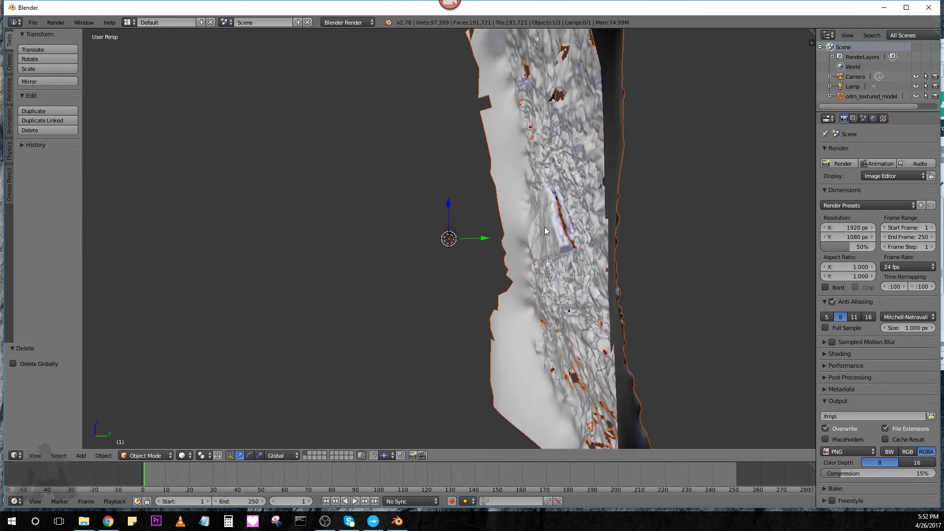
middle_click_drag(534, 251, 541, 250)
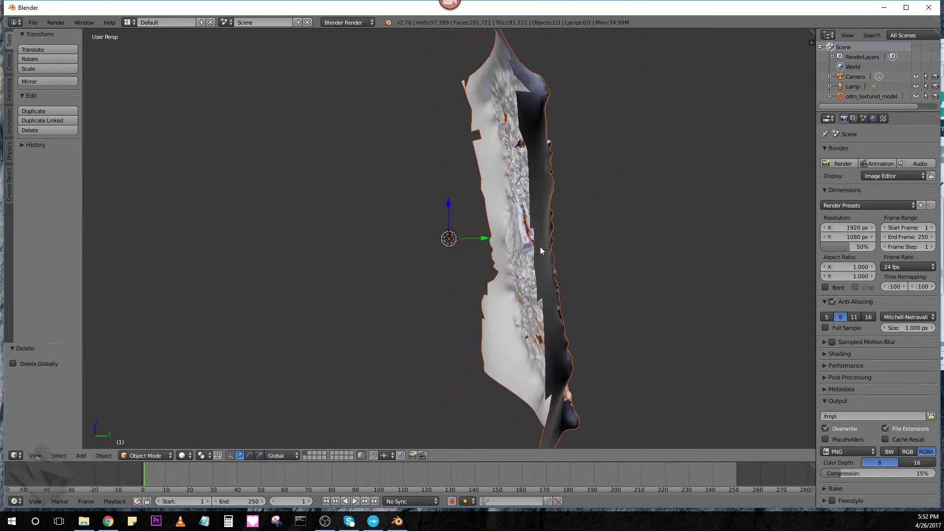
Step: Select the rock mesh and rotate it 90° so it lies flat
right_click(541, 250)
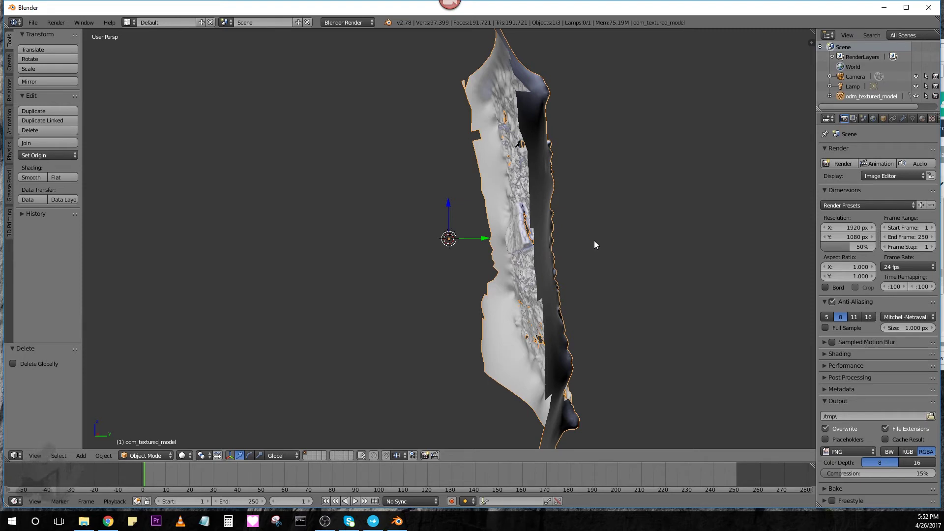
key("r")
key("9")
key("0")
key("Return")
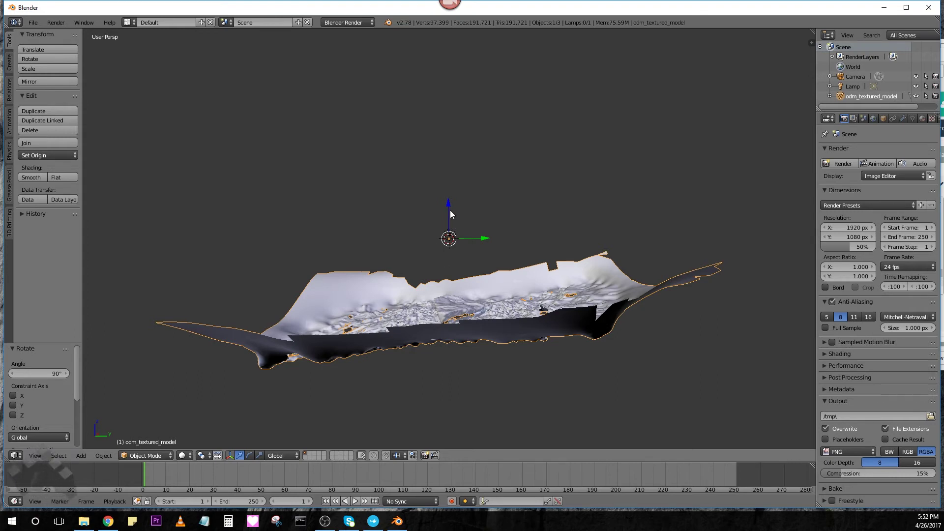
Step: Raise the mesh 80.571 along the Z axis
left_click_drag(450, 203, 453, 172)
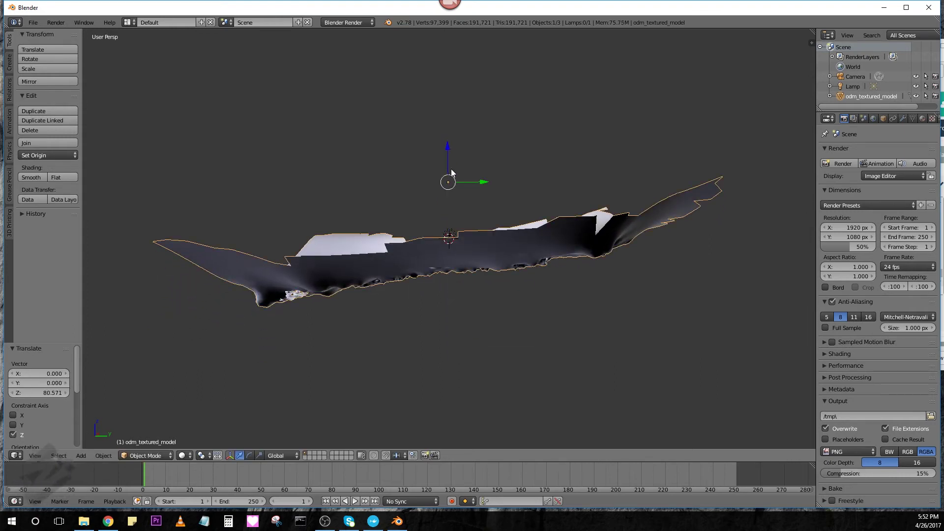
middle_click_drag(471, 189, 481, 199)
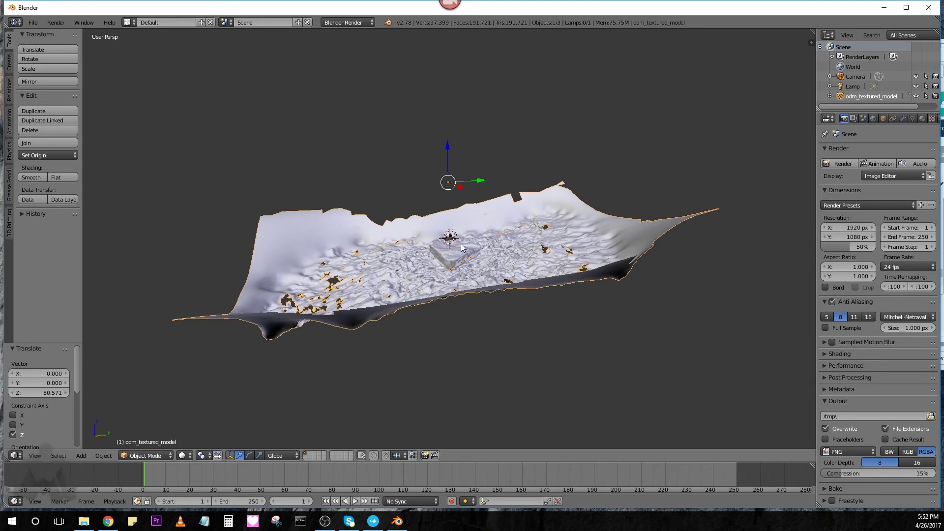
left_click(102, 456)
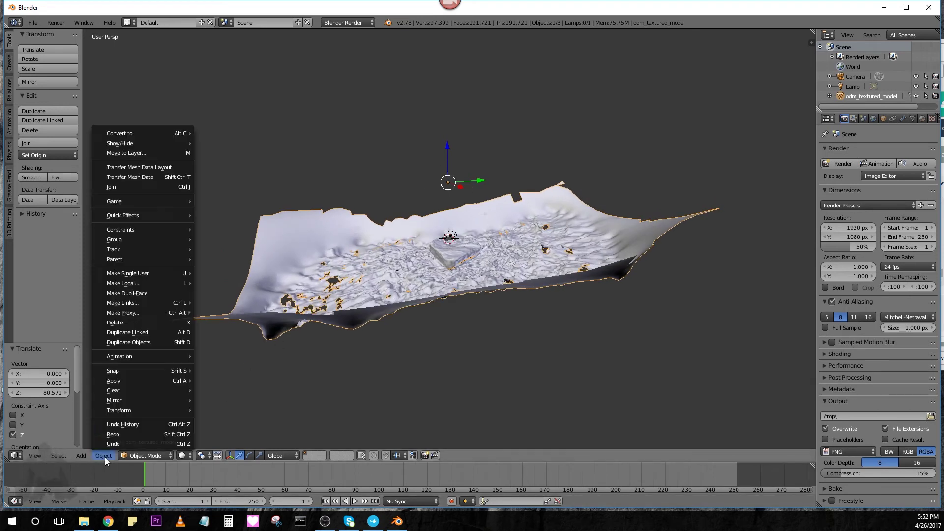
mouse_move(132, 409)
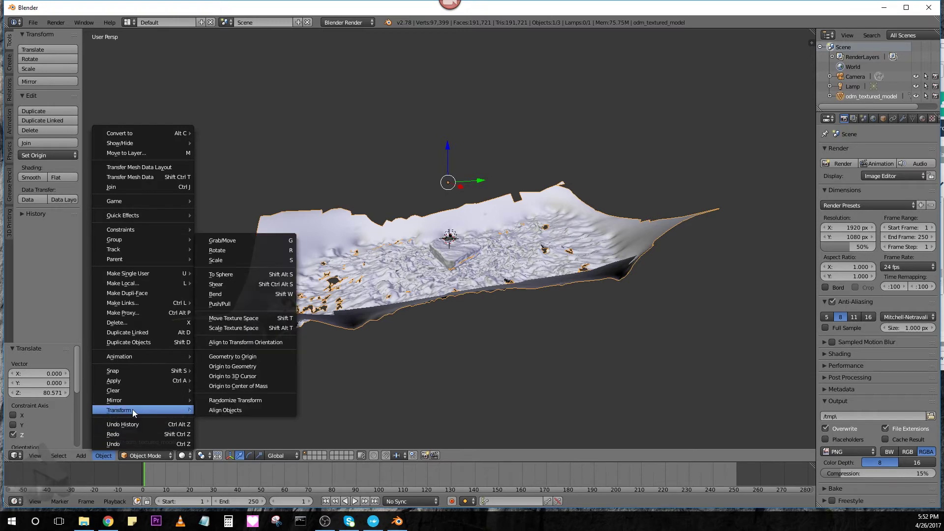
Step: Set the odm_textured_model origin to its center of mass
left_click(237, 386)
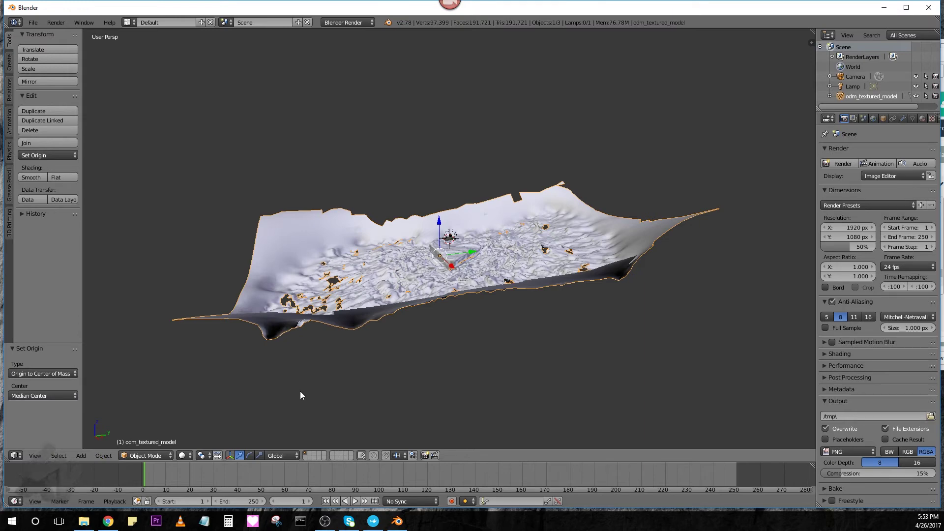
middle_click_drag(332, 371, 360, 347)
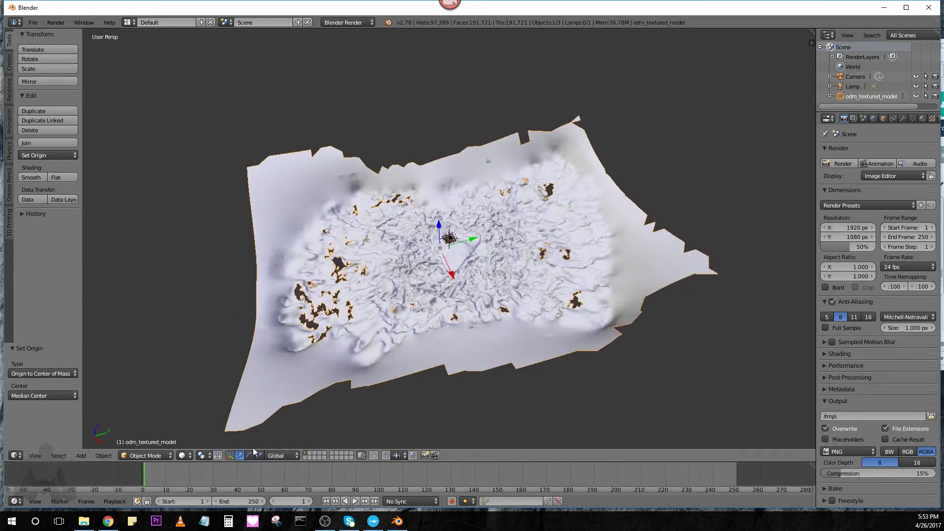
Step: Switch the viewport to Material shading
left_click(187, 455)
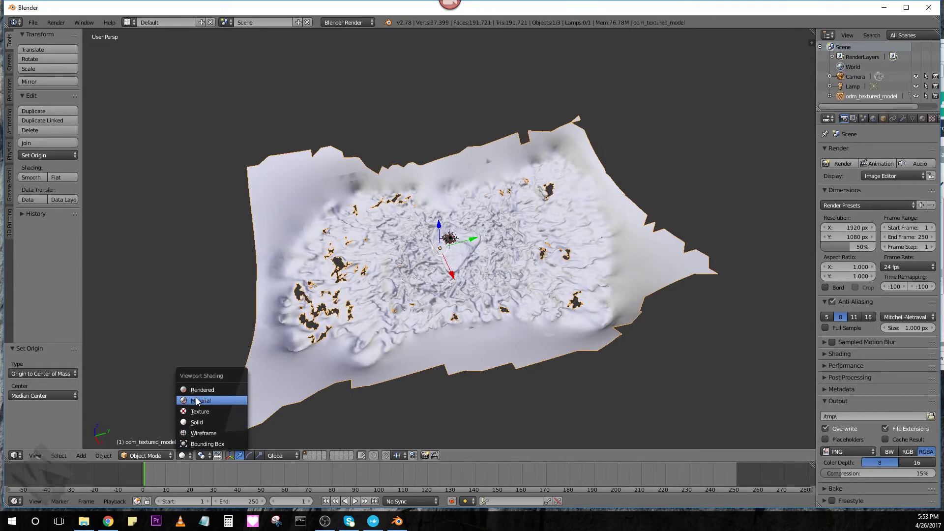
left_click(247, 402)
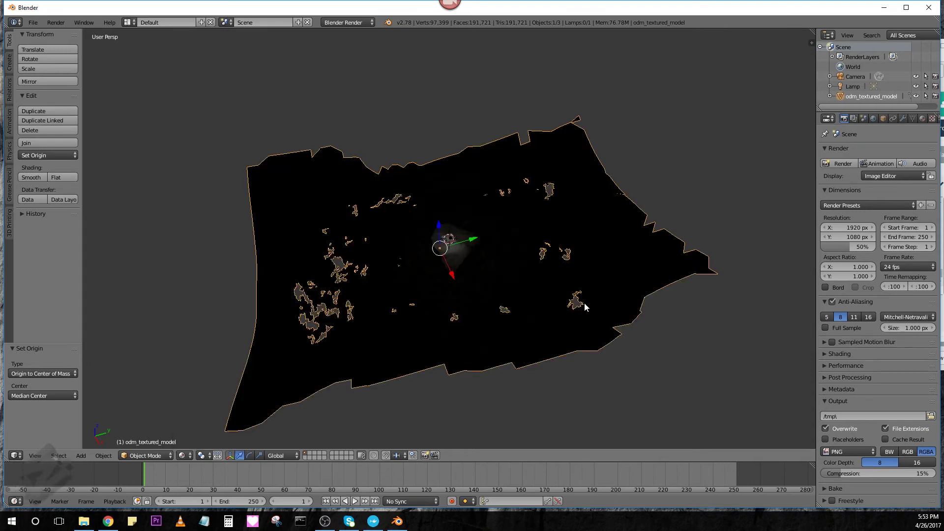
scroll(478, 226, "up", 10)
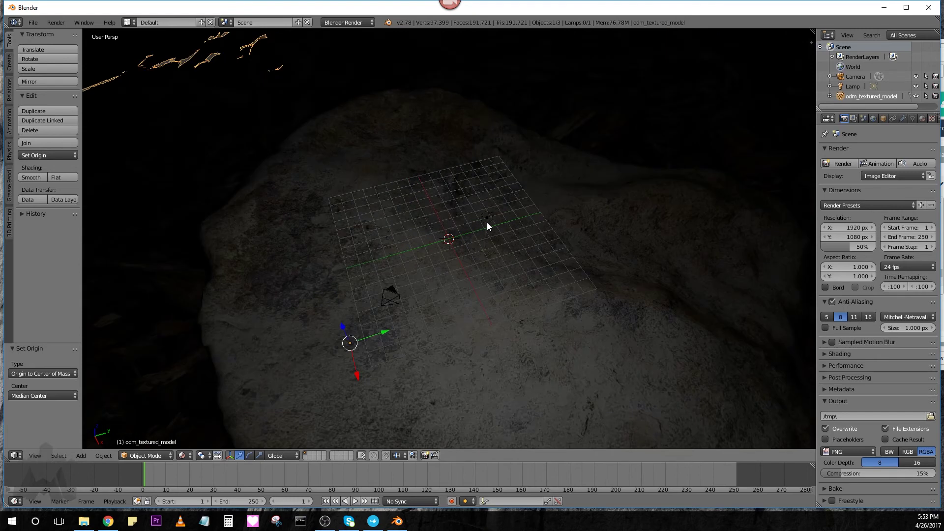
scroll(484, 224, "down", 12)
scroll(488, 261, "down", 2)
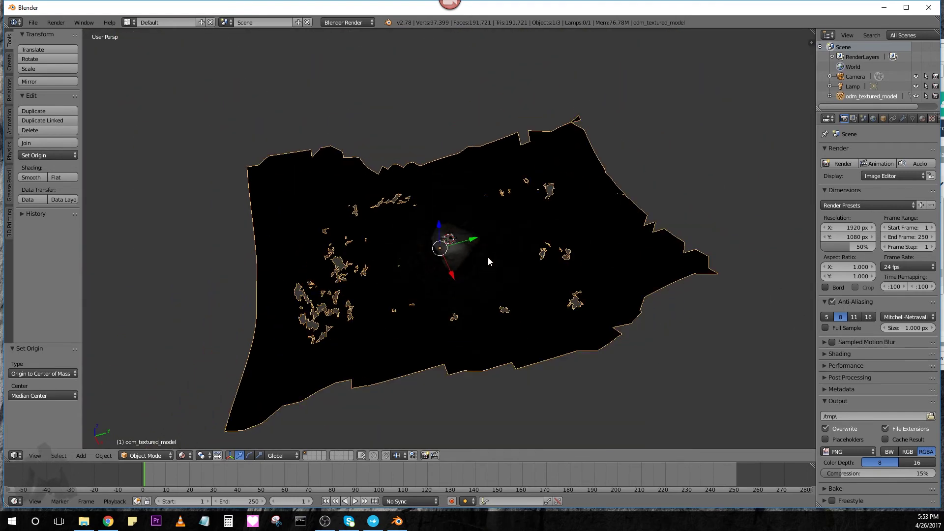
Step: Turn on Environment Lighting in the World settings to reveal the texture
left_click(921, 119)
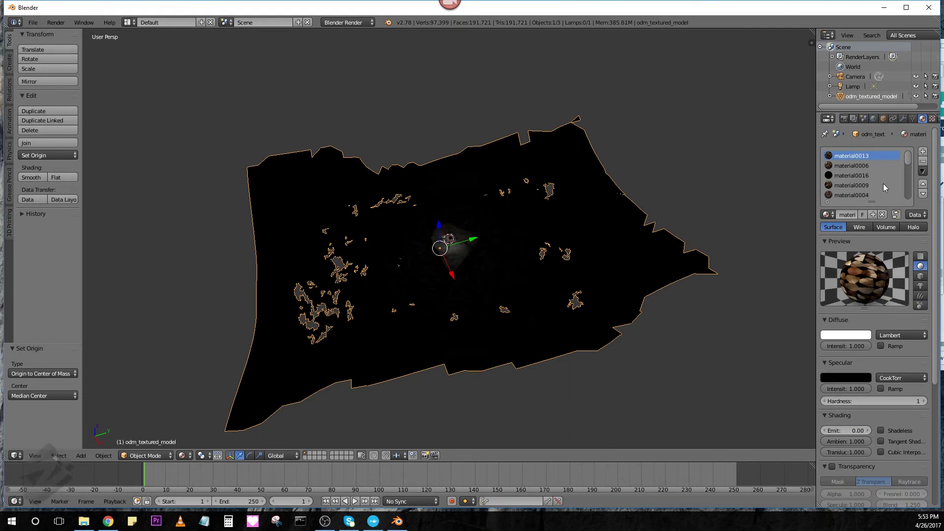
scroll(857, 175, "down", 5)
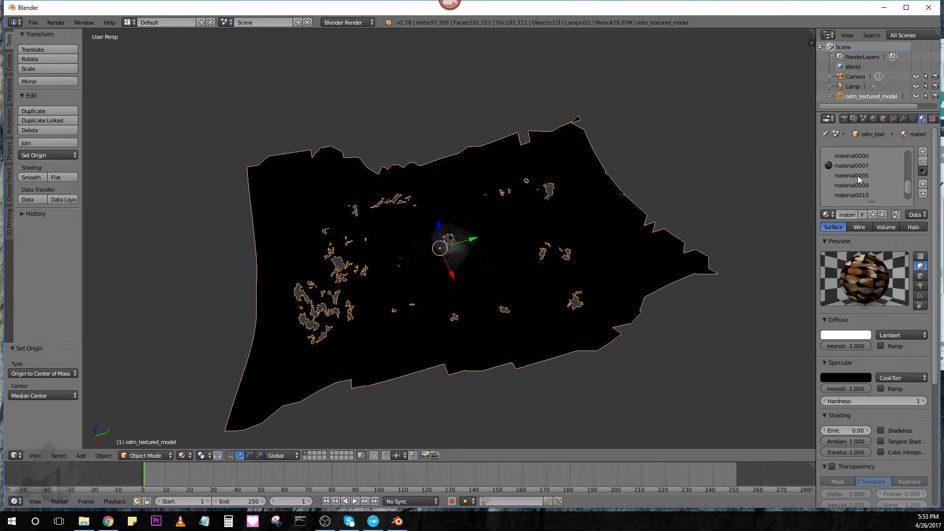
scroll(857, 176, "up", 5)
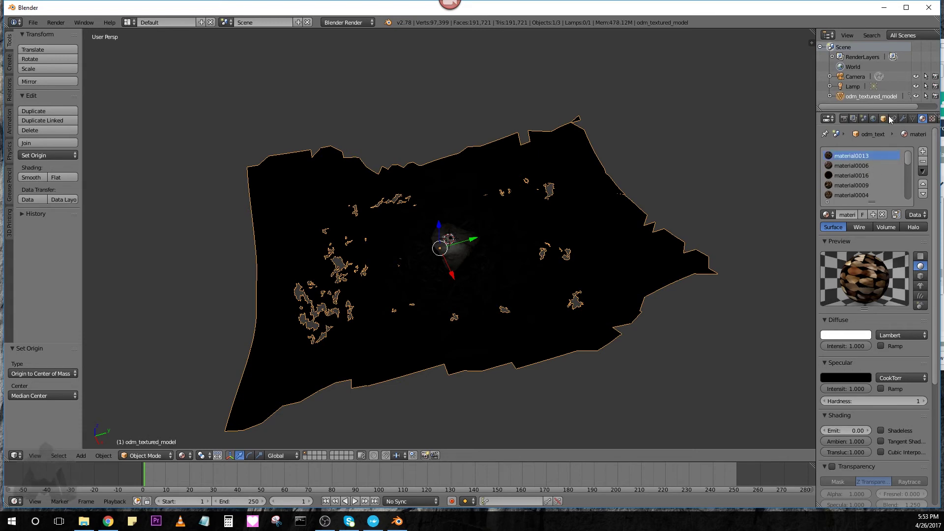
left_click(875, 117)
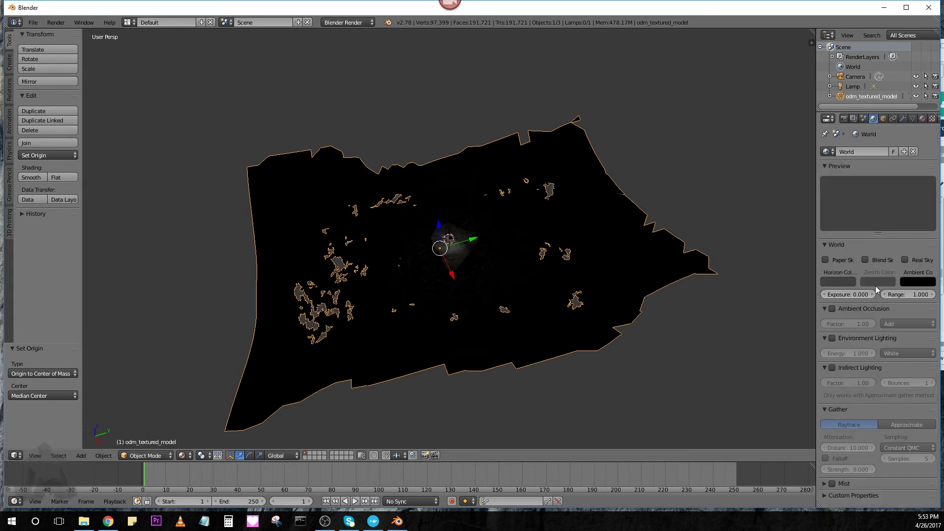
left_click(832, 338)
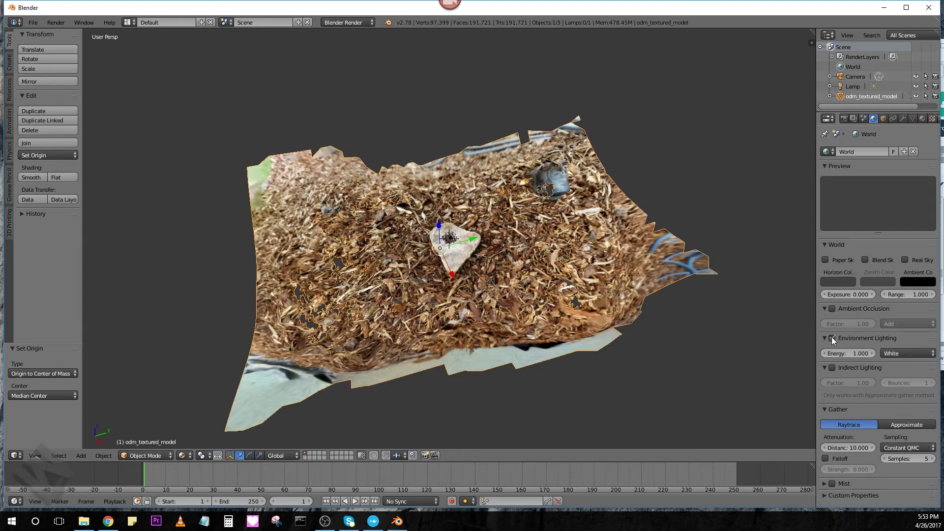
scroll(500, 232, "up", 4)
Step: Switch to an orthographic Top view of the textured rock and zoom out
mouse_move(500, 232)
middle_mouse_down()
mouse_move(516, 237)
mouse_move(527, 278)
mouse_move(402, 199)
mouse_move(370, 196)
mouse_move(400, 186)
mouse_move(613, 246)
mouse_move(701, 227)
mouse_move(728, 196)
mouse_move(728, 208)
mouse_move(580, 235)
mouse_move(485, 193)
mouse_move(494, 247)
mouse_move(459, 198)
mouse_move(379, 216)
mouse_move(364, 177)
mouse_move(352, 186)
mouse_move(242, 185)
mouse_move(349, 240)
mouse_move(481, 215)
mouse_move(477, 242)
mouse_move(477, 149)
mouse_move(492, 244)
middle_mouse_up()
scroll(476, 242, "up", 2)
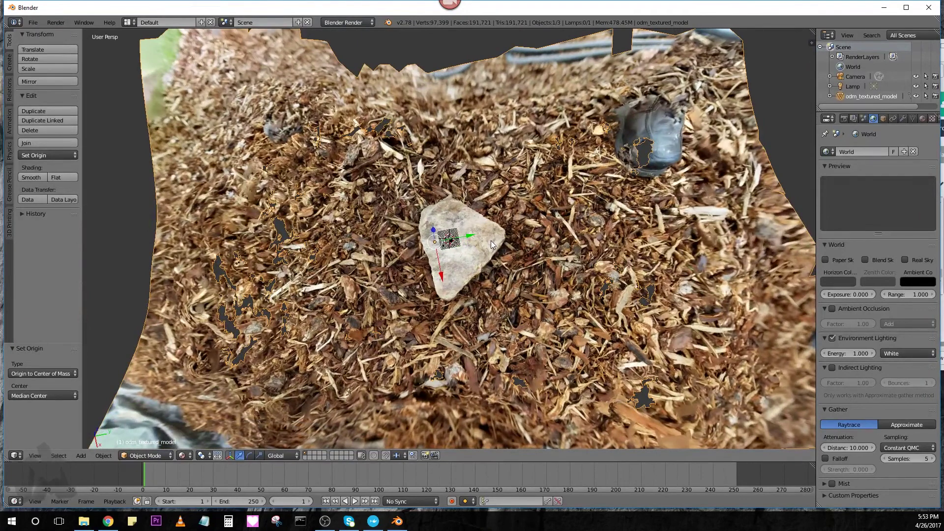
key("KP_5")
scroll(468, 229, "down", 3)
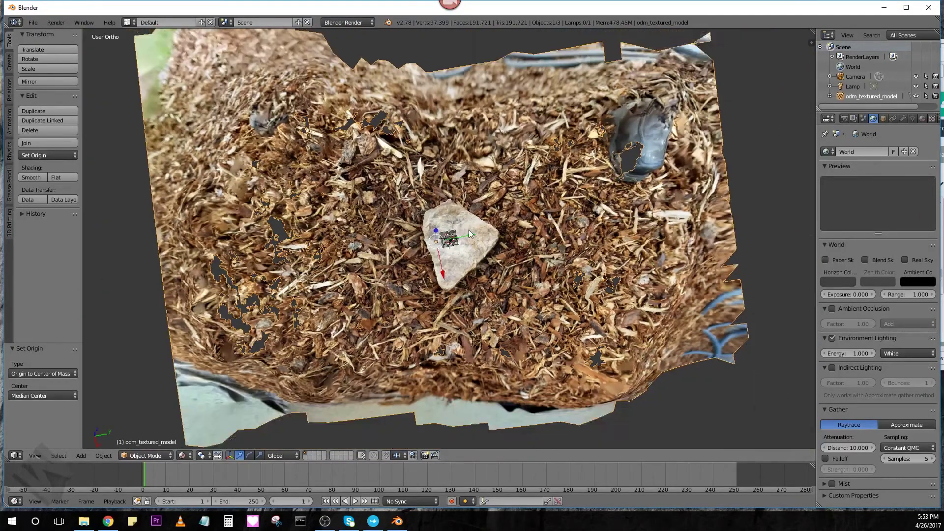
middle_click_drag(468, 229, 495, 206)
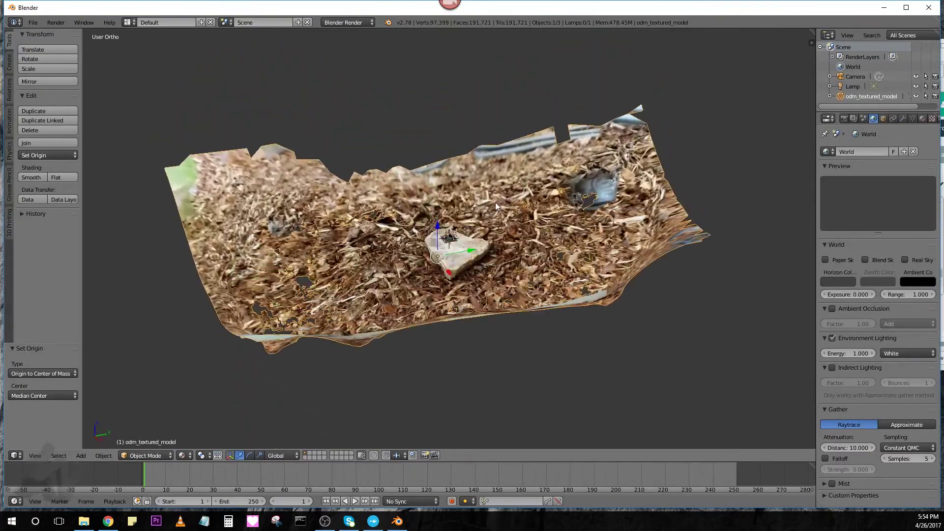
key("KP_7")
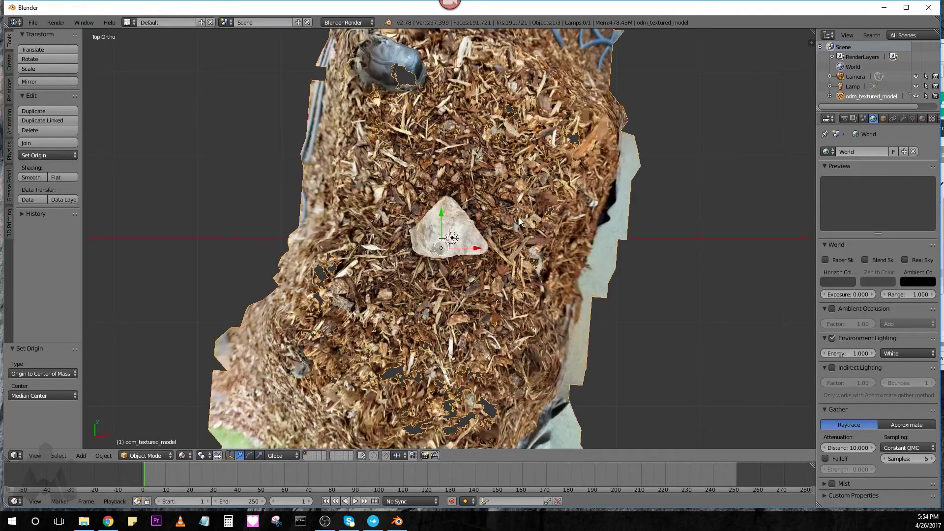
scroll(523, 257, "down", 2)
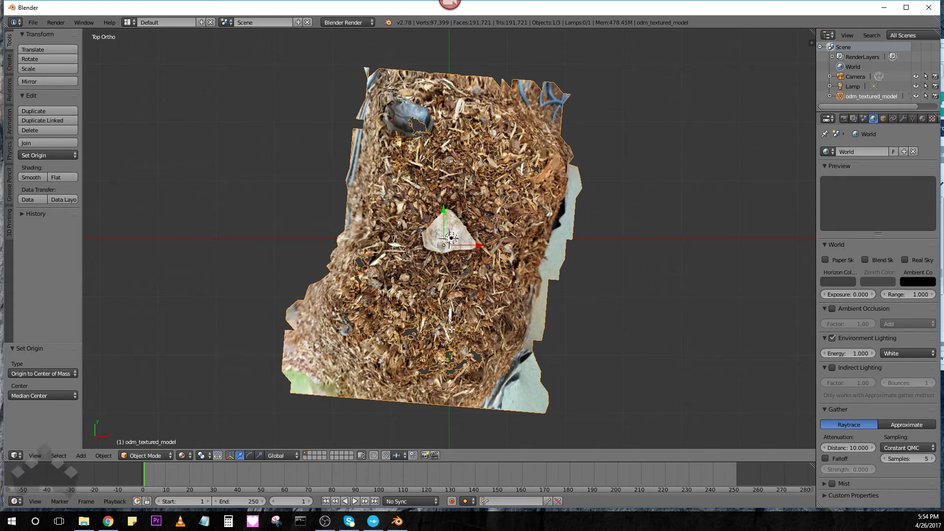
Step: In Edit Mode, box-select the ground mesh above, right, below and left of the rock
key("Tab")
key("a")
key("a")
key("a")
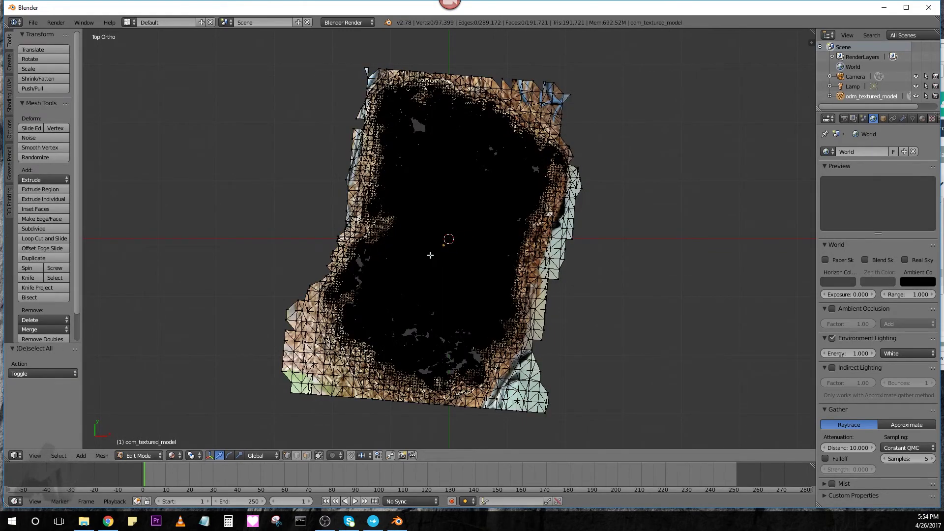
key("a")
key("a")
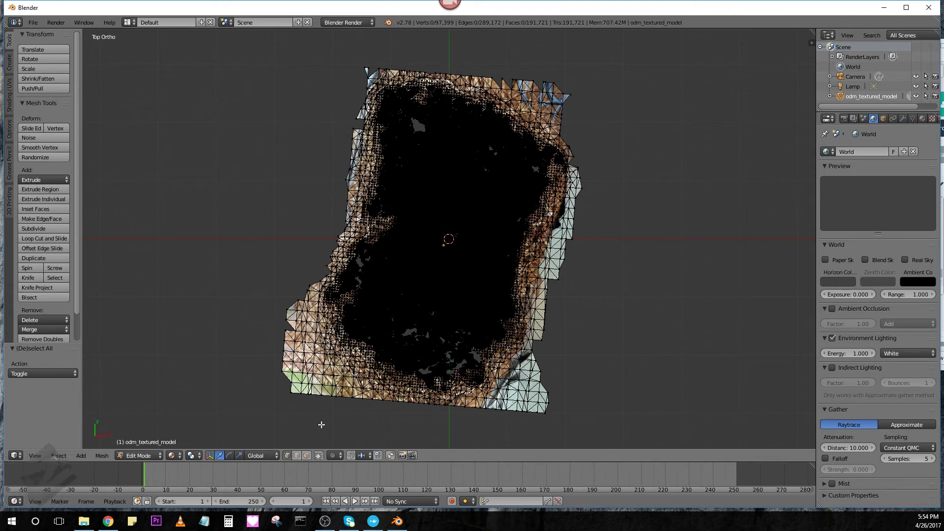
key("b")
left_click_drag(339, 51, 607, 166)
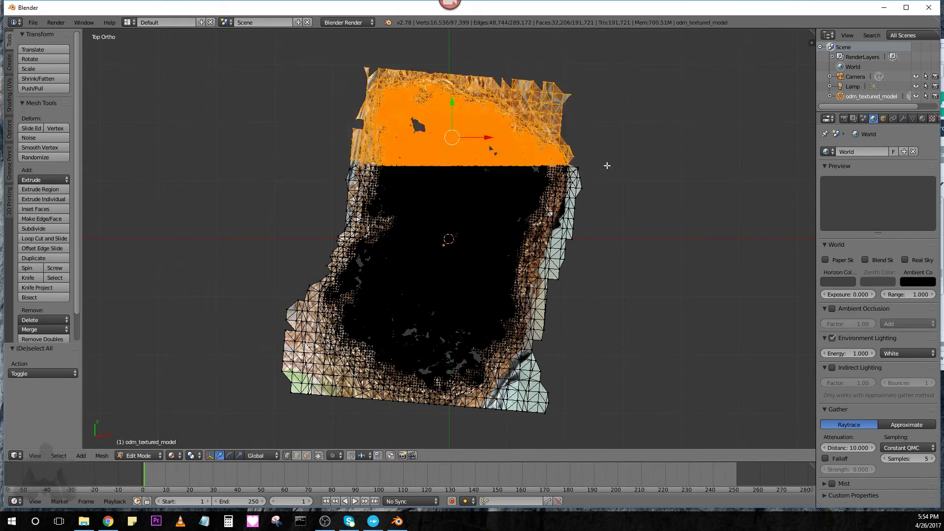
key("b")
left_click_drag(624, 70, 505, 439)
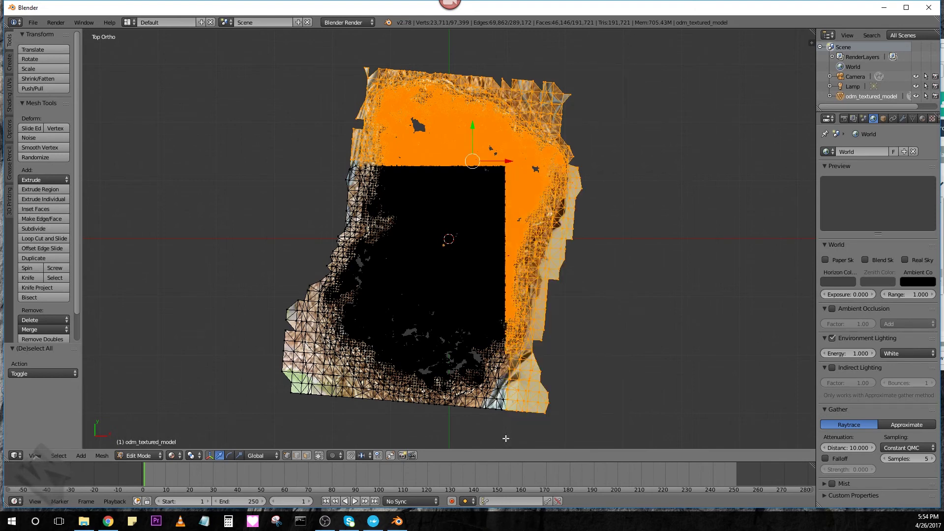
key("b")
left_click_drag(257, 427, 598, 313)
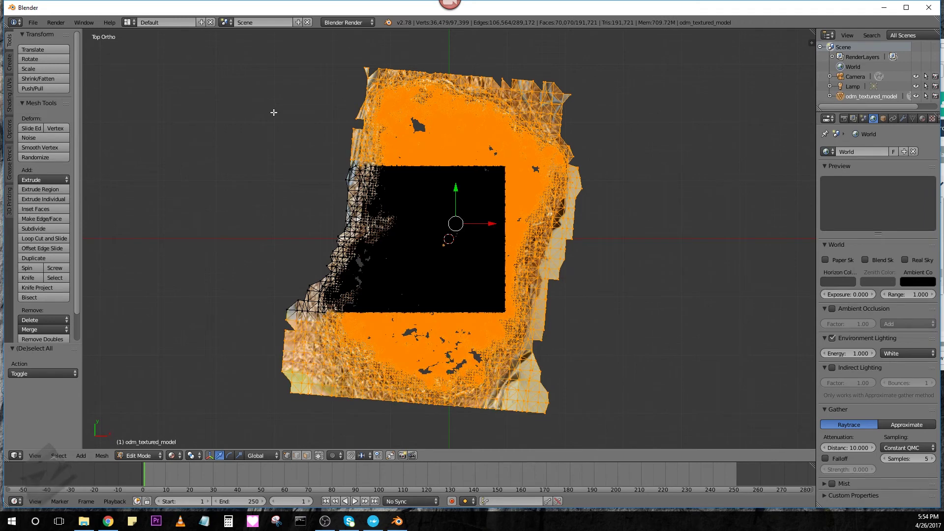
key("b")
left_click_drag(274, 65, 394, 412)
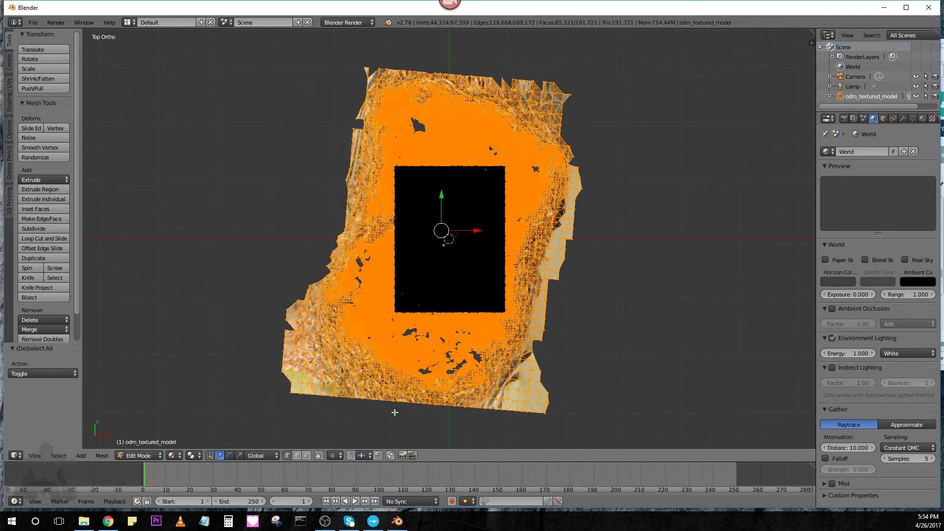
Step: Delete the selected outer vertices and return to Object Mode
key("x")
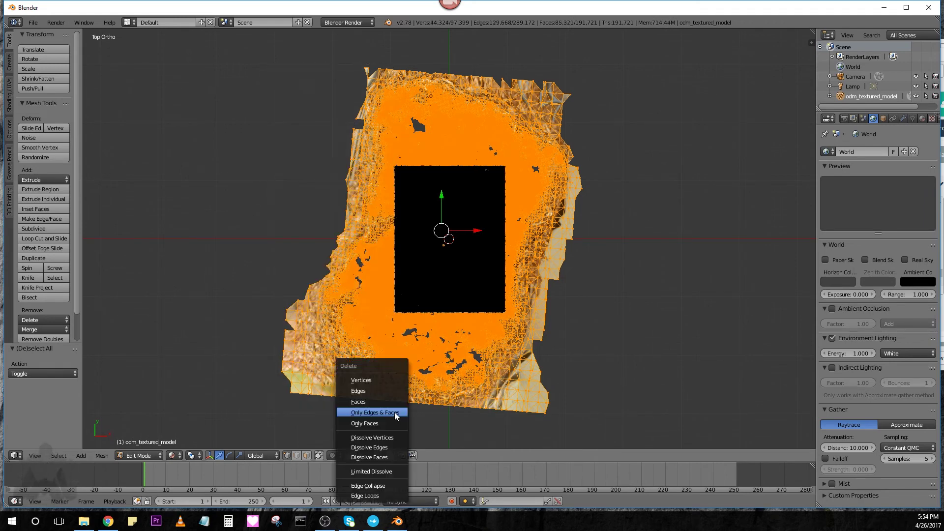
left_click(380, 379)
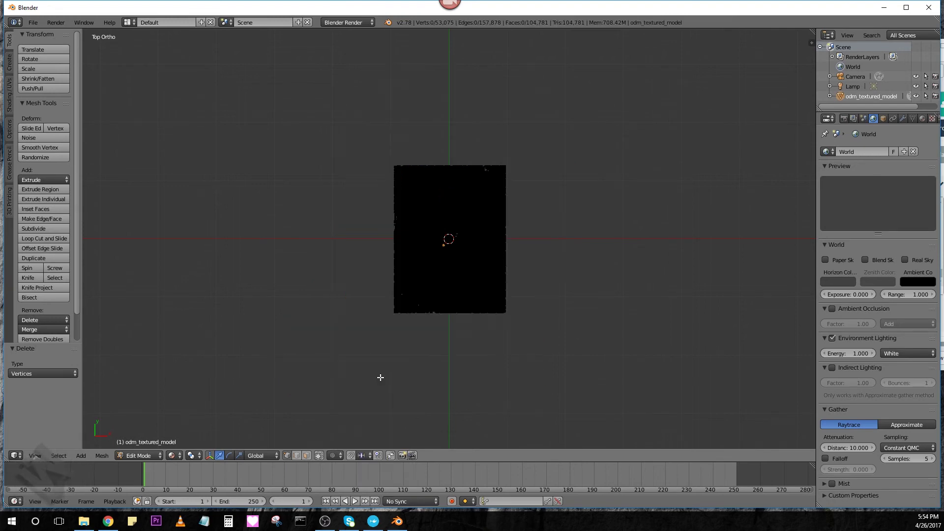
key("Tab")
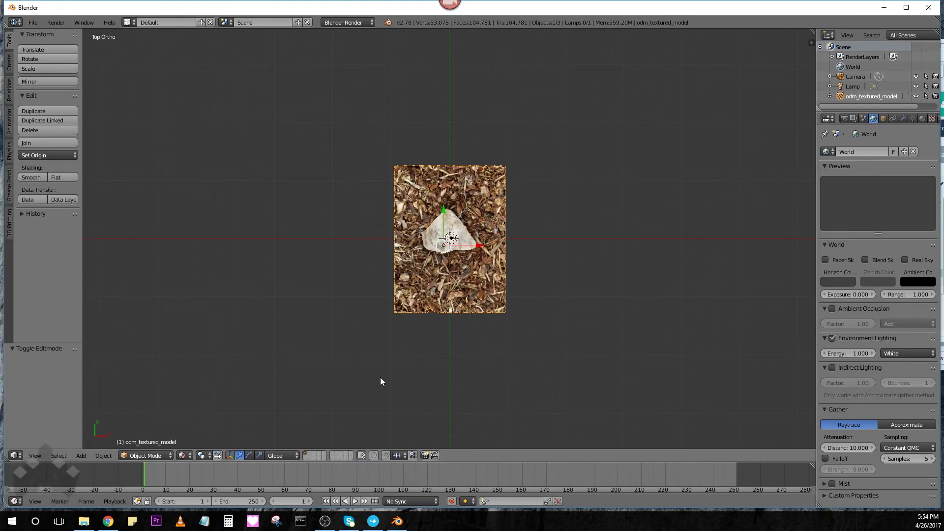
Step: In Edit Mode, box-select the top and bottom vertex strips and delete them, leaving a square patch
key("Tab")
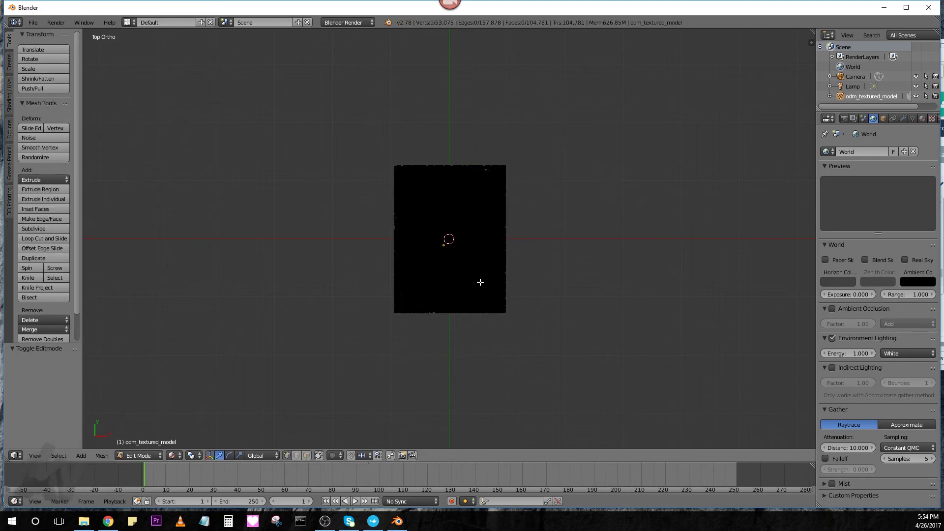
key("b")
left_click_drag(356, 109, 536, 183)
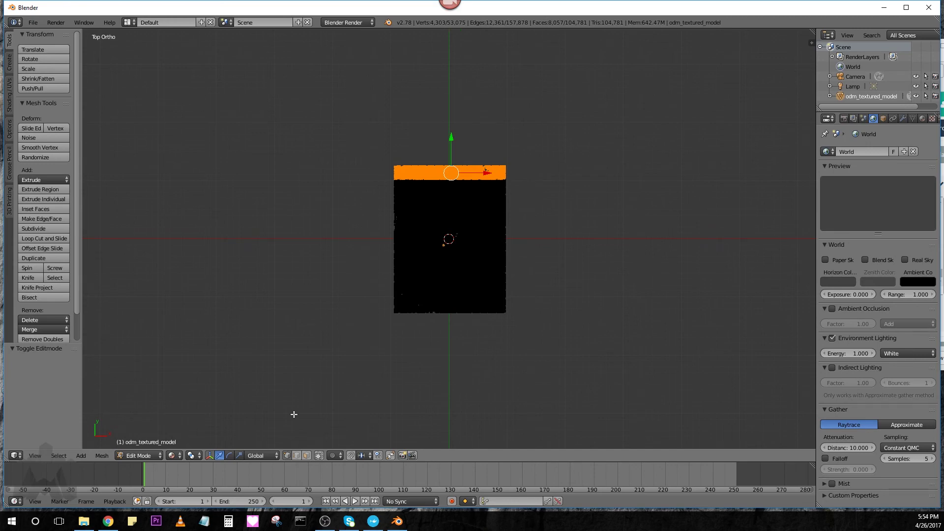
key("b")
left_click_drag(335, 349, 550, 283)
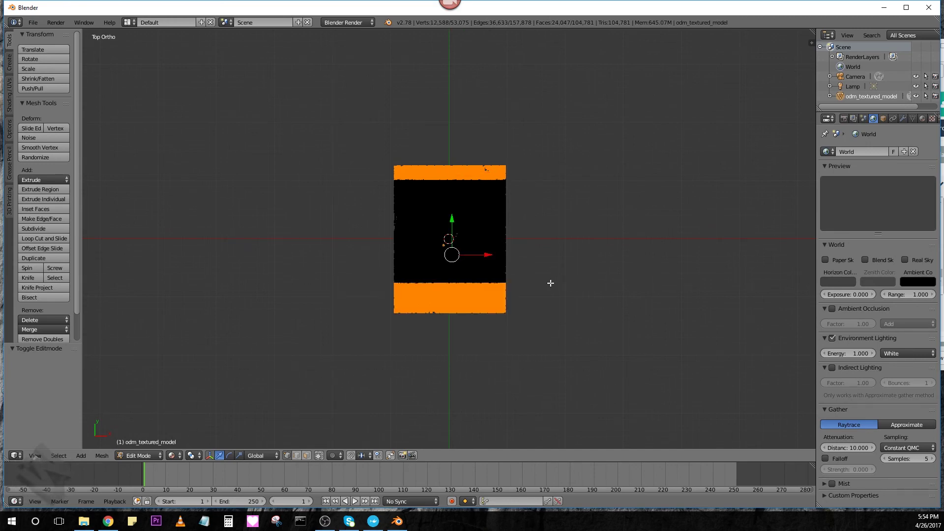
key("x")
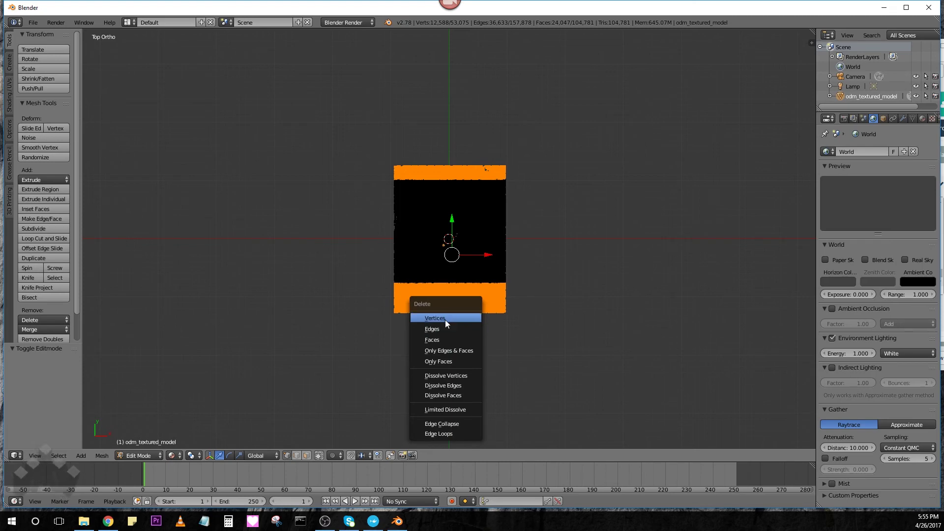
key("Return")
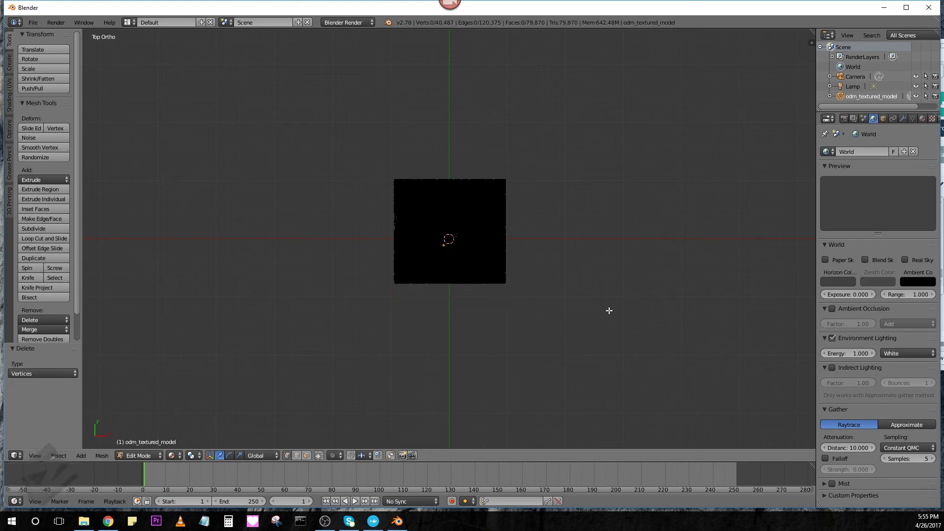
key("Tab")
scroll(501, 236, "up", 3)
middle_click_drag(501, 236, 515, 153)
Step: In perspective view, set the model's Location X and Y to 0, keeping Z at -26.82943
key("KP_5")
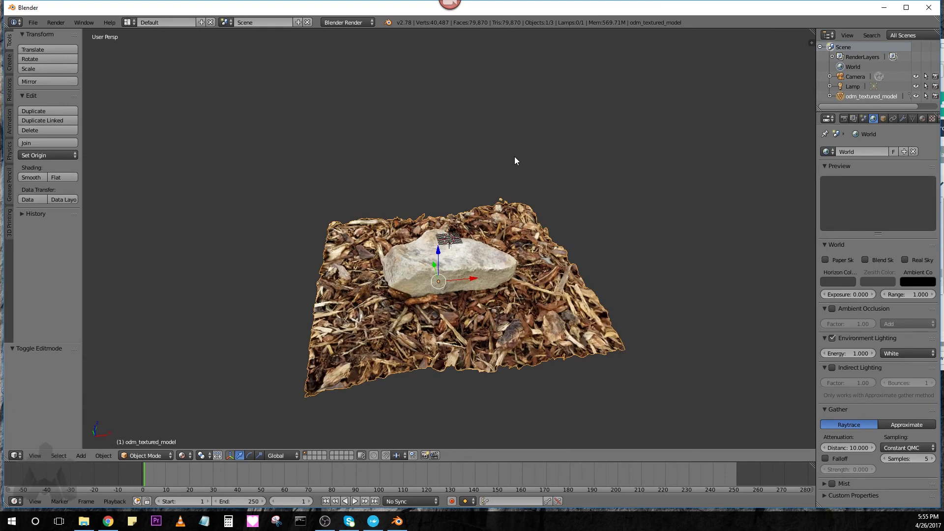
middle_click_drag(487, 310, 534, 298)
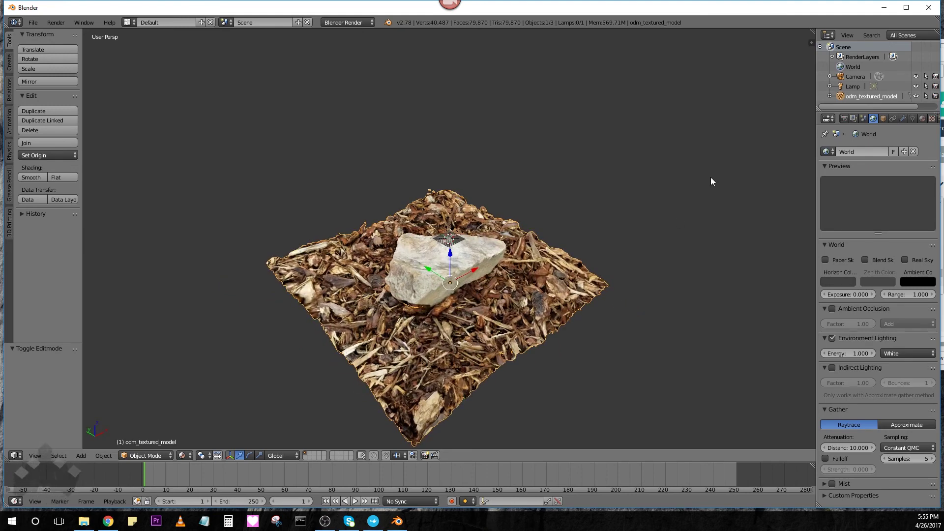
key("n")
key("n")
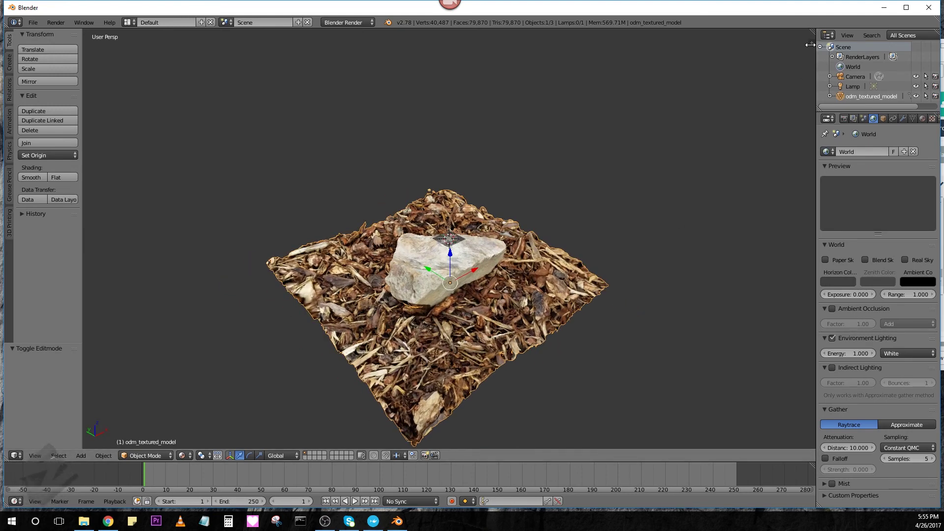
key("n")
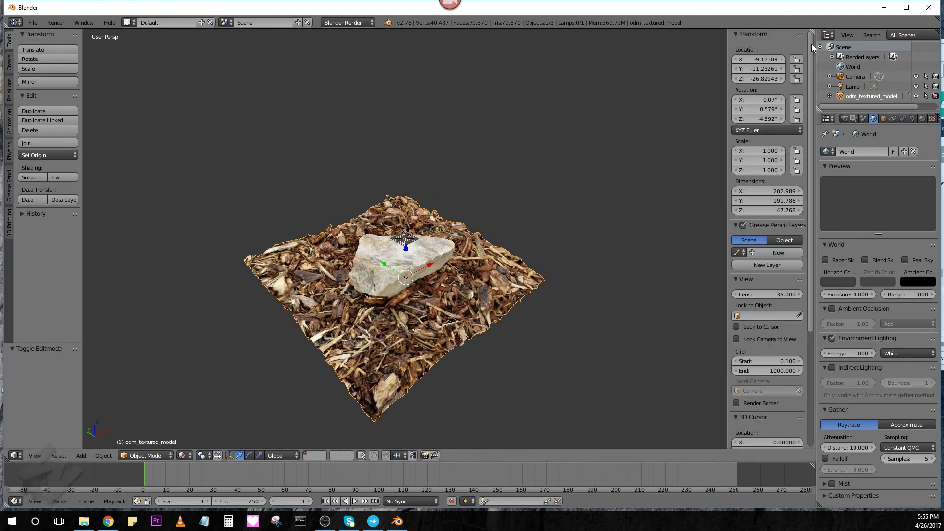
left_click(755, 60)
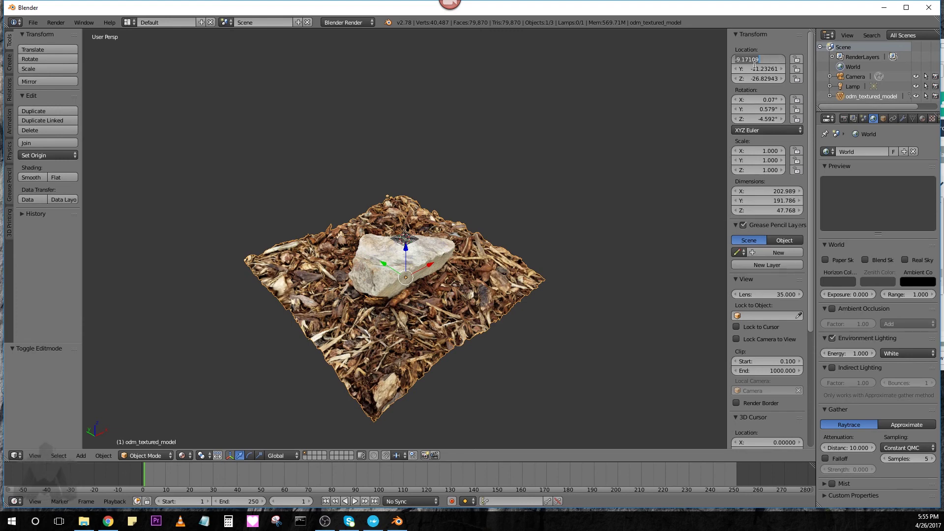
type("0")
key("Return")
left_click(765, 69)
type("0")
key("Return")
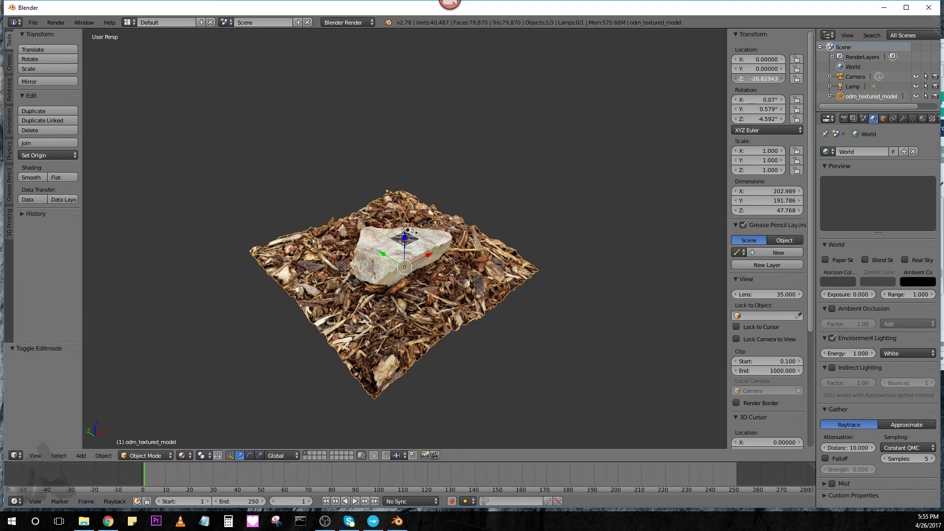